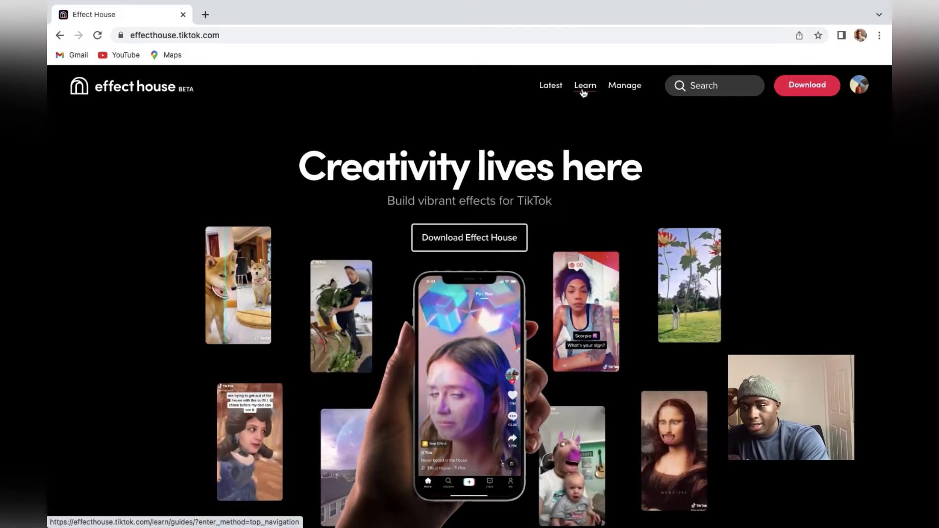
Download Color_Cards.zip from the Post effect Filter guide in the Learn section and close the web page.
{"action": "left_click", "coordinate": [584, 92]}
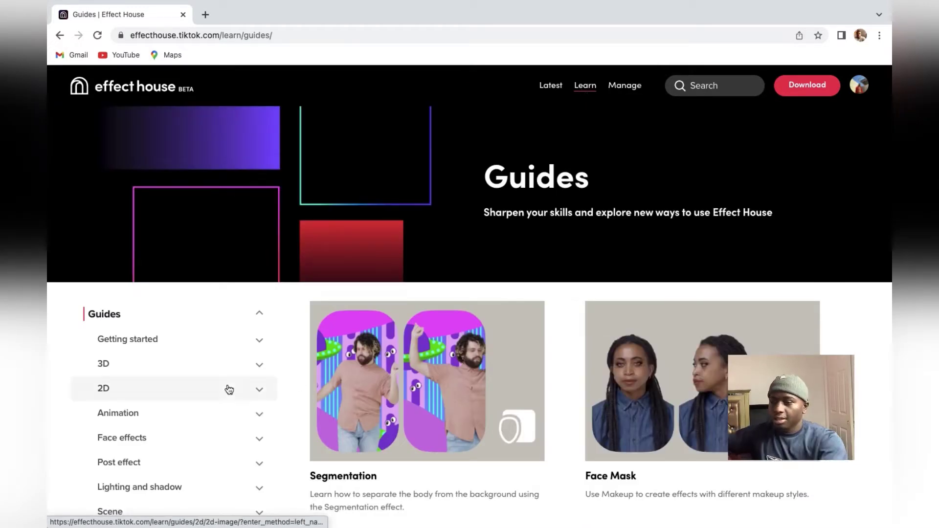
{"action": "scroll", "coordinate": [136, 397], "scroll_direction": "down", "scroll_amount": 1}
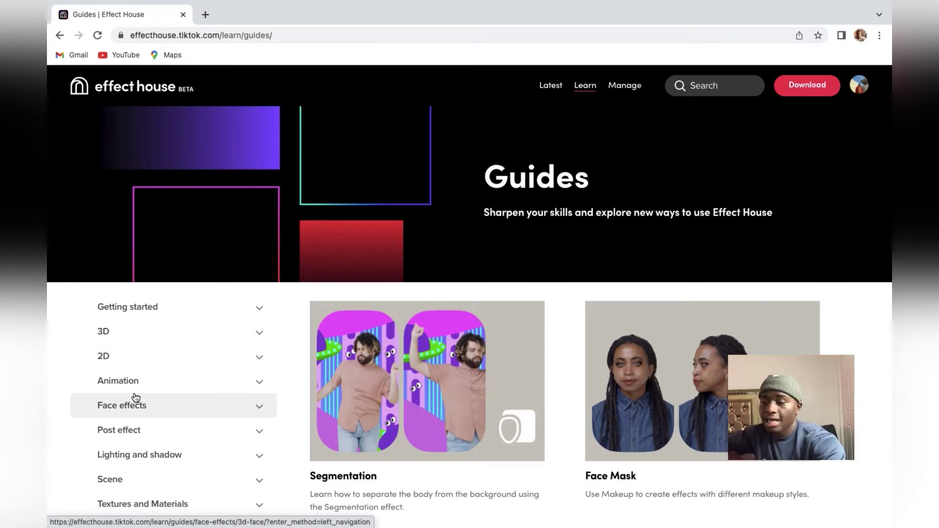
{"action": "scroll", "coordinate": [136, 397], "scroll_direction": "down", "scroll_amount": 3}
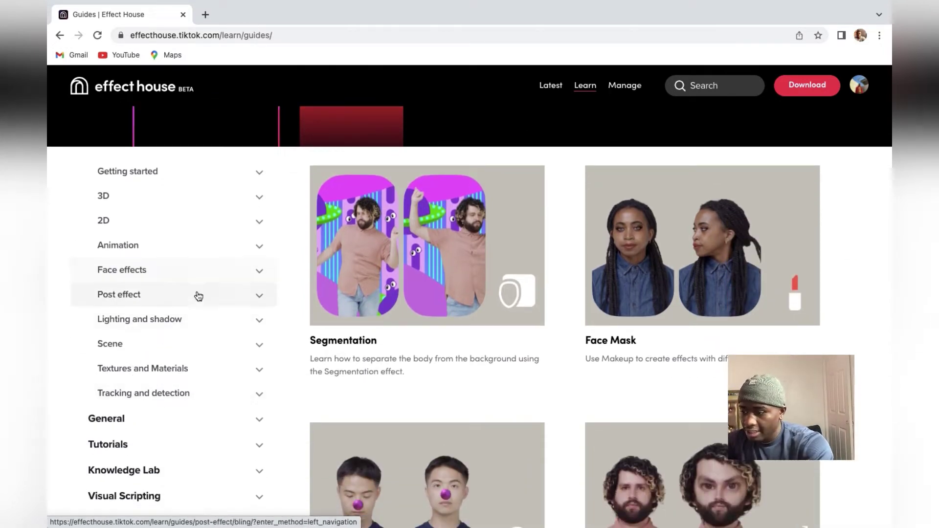
{"action": "left_click", "coordinate": [259, 297]}
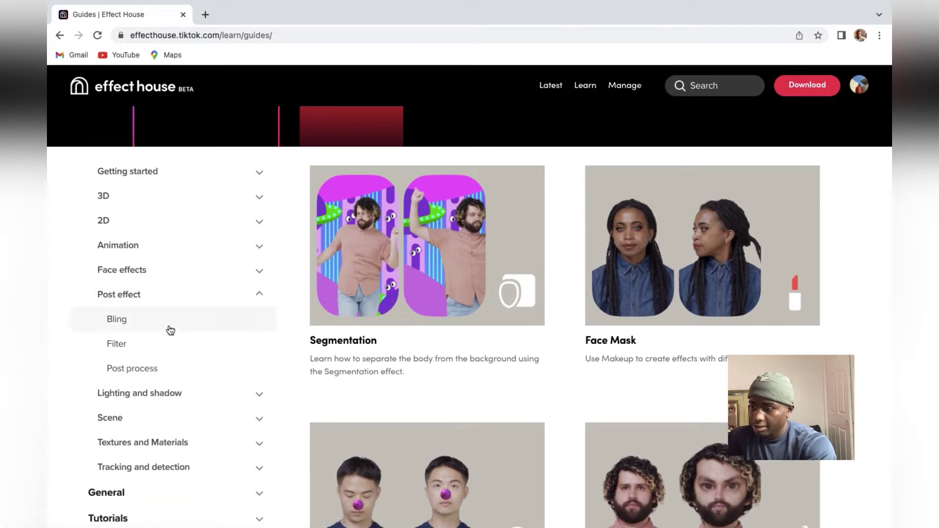
{"action": "left_click", "coordinate": [145, 346]}
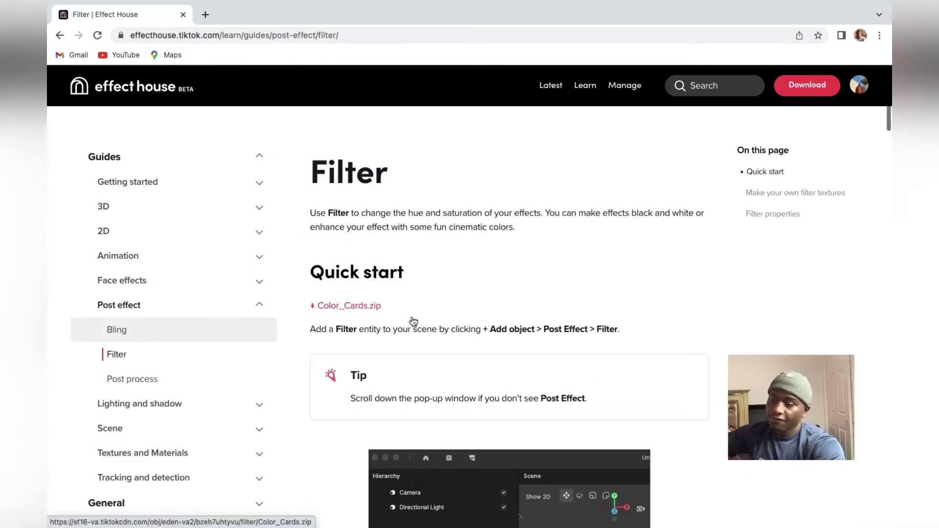
{"action": "left_click", "coordinate": [360, 307]}
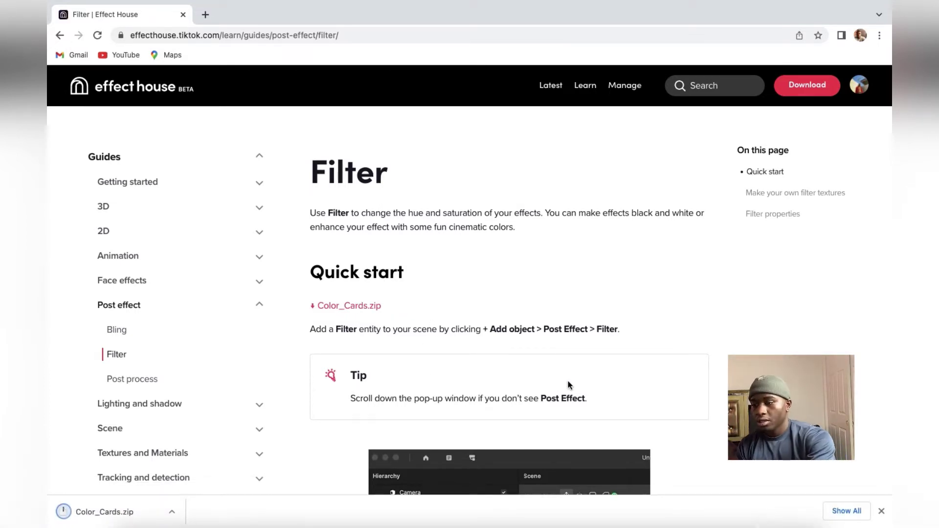
{"action": "mouse_move", "coordinate": [194, 4]}
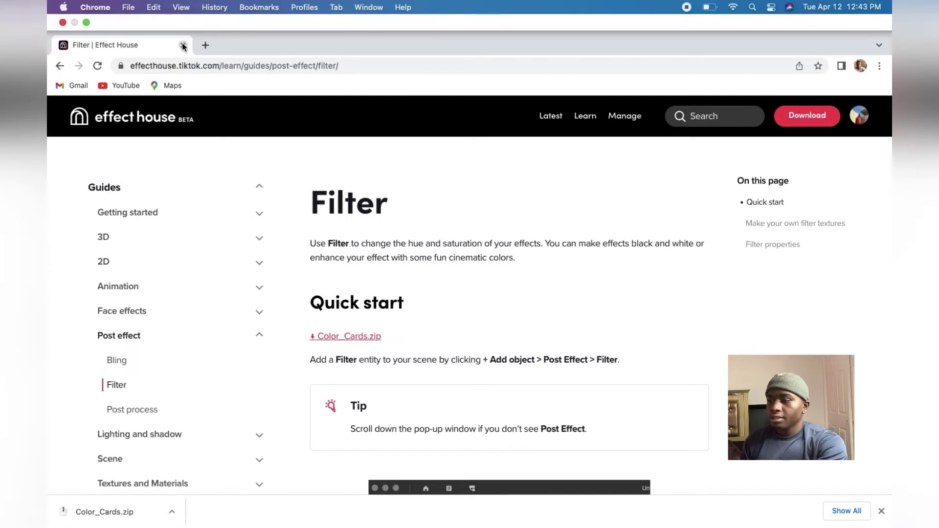
{"action": "left_click", "coordinate": [183, 45]}
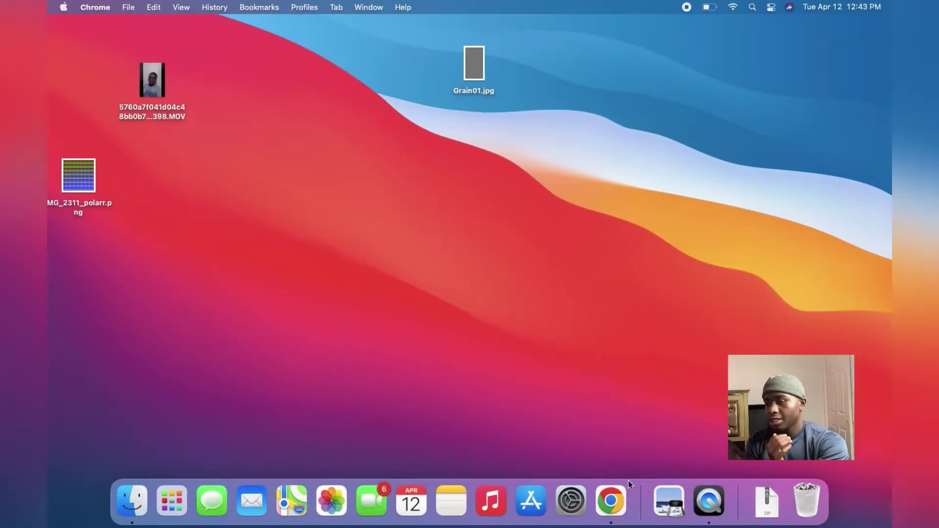
Switch to Effect House and create a new blank project.
{"action": "left_click", "coordinate": [172, 500]}
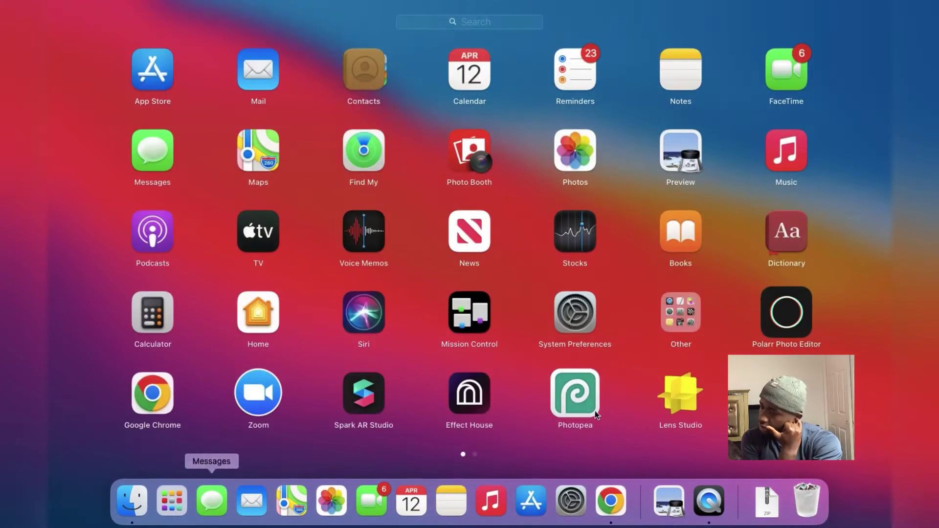
{"action": "left_click", "coordinate": [485, 390]}
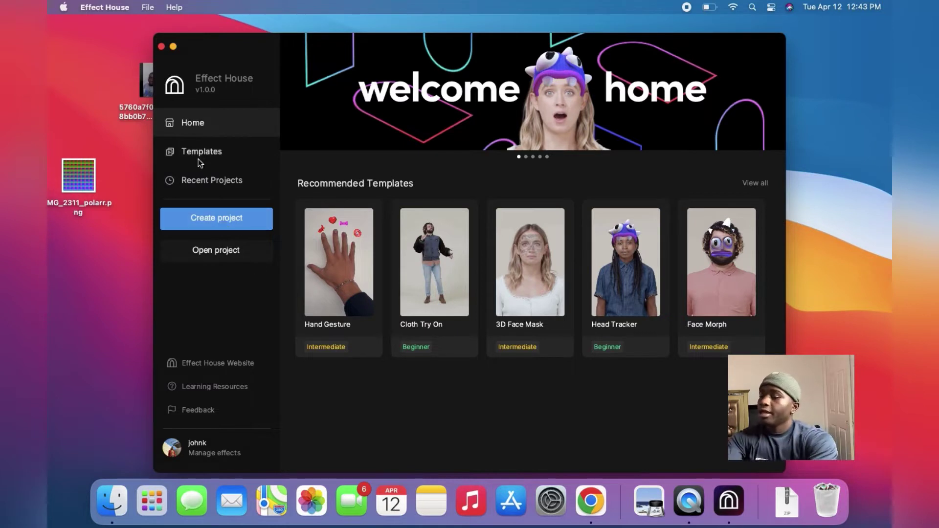
{"action": "left_click", "coordinate": [213, 221]}
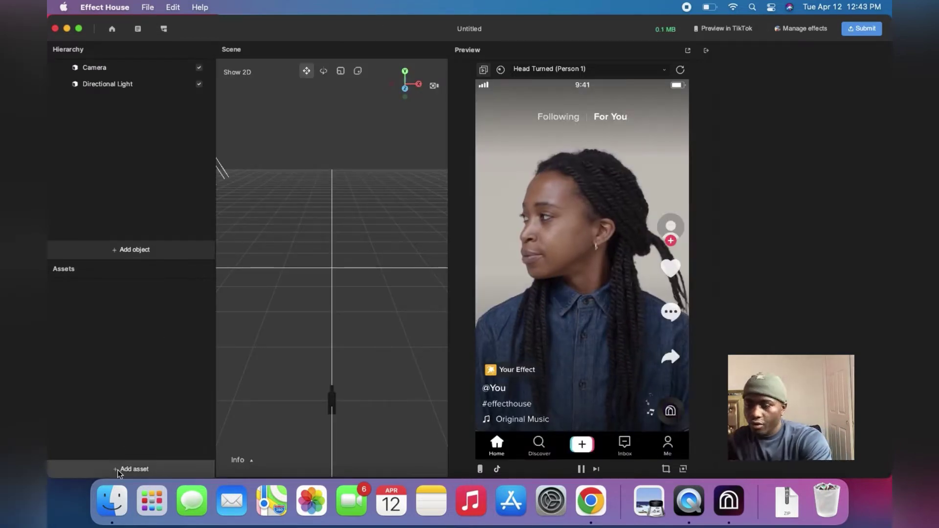
{"action": "left_click", "coordinate": [117, 470]}
{"action": "mouse_move", "coordinate": [176, 366]}
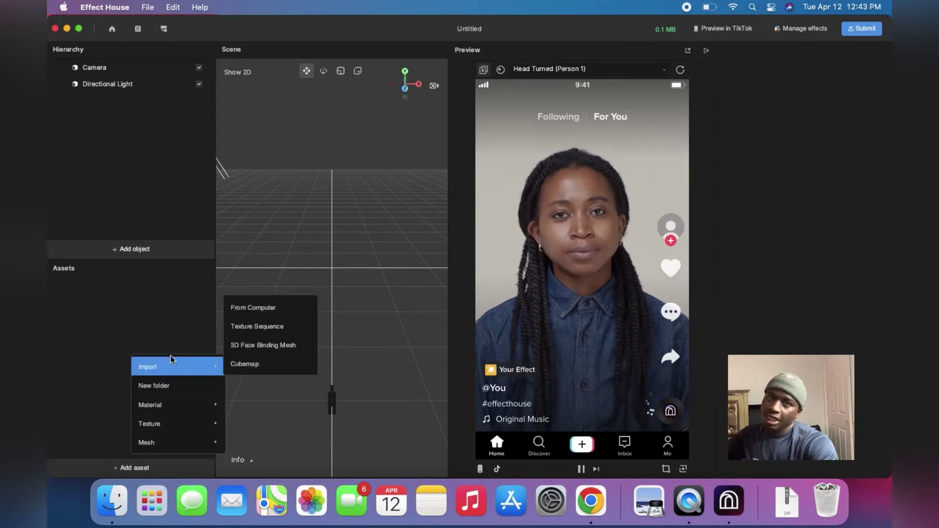
{"action": "left_click", "coordinate": [268, 310]}
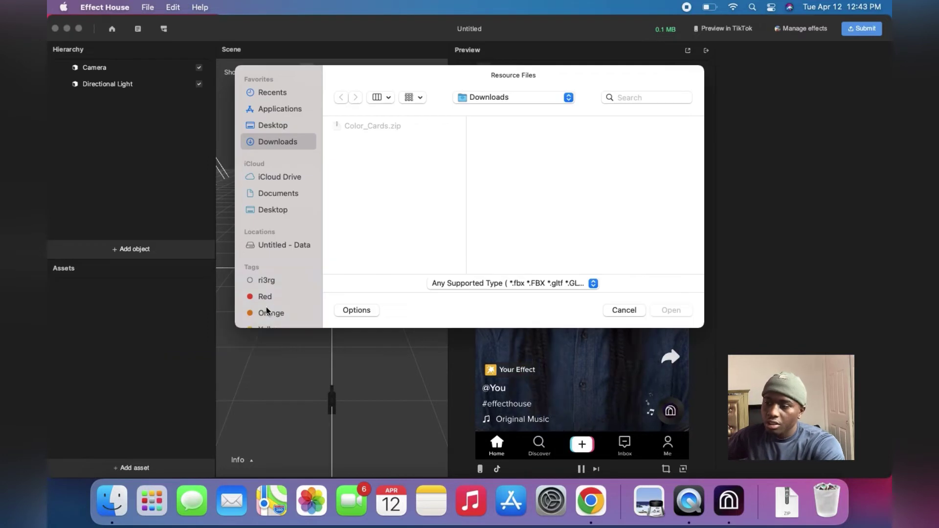
{"action": "left_click", "coordinate": [276, 126]}
{"action": "left_click", "coordinate": [283, 141]}
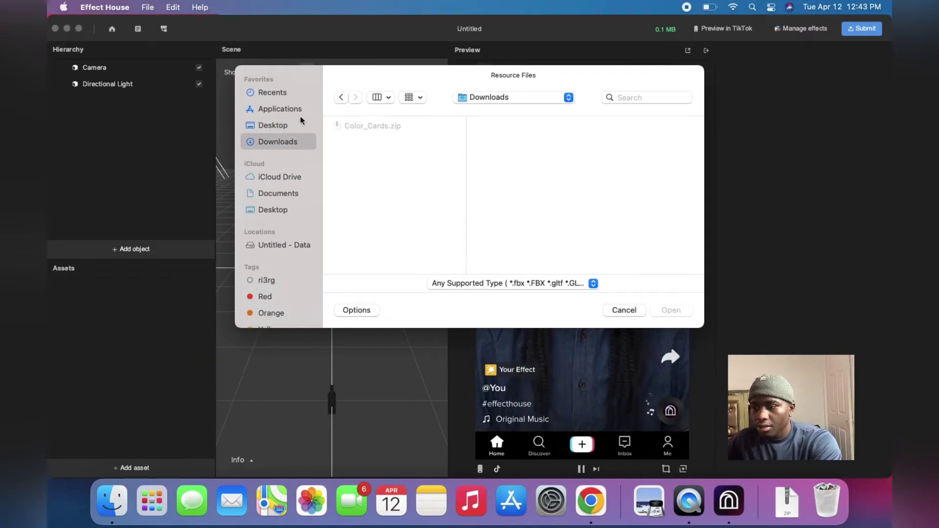
{"action": "left_click", "coordinate": [342, 97]}
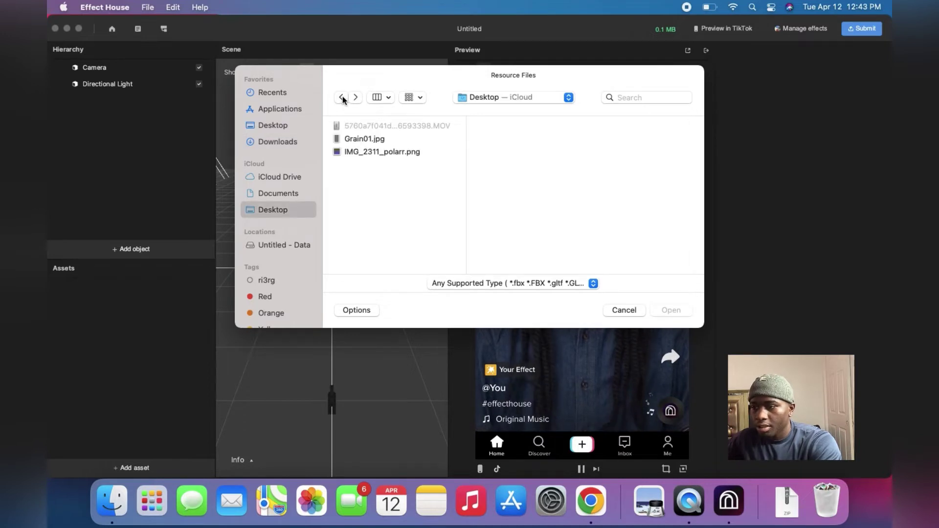
{"action": "left_click", "coordinate": [341, 99]}
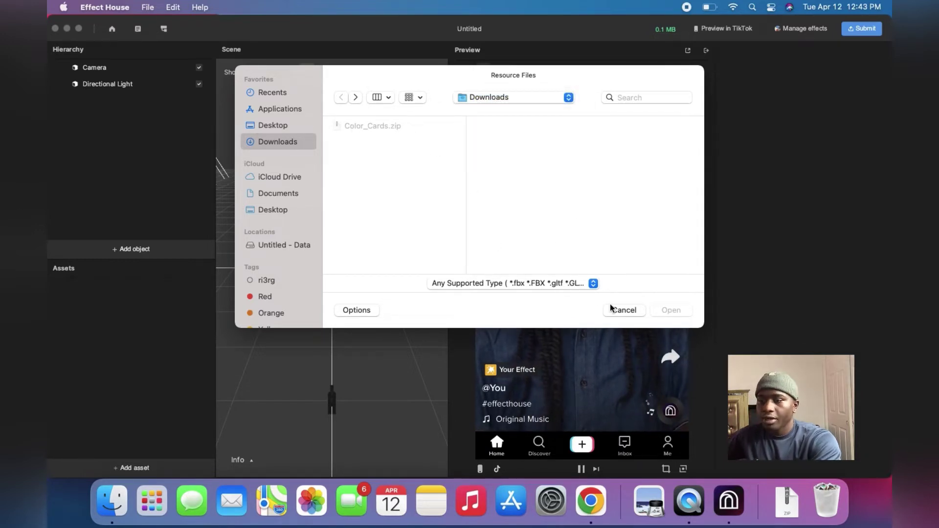
{"action": "left_click", "coordinate": [624, 310]}
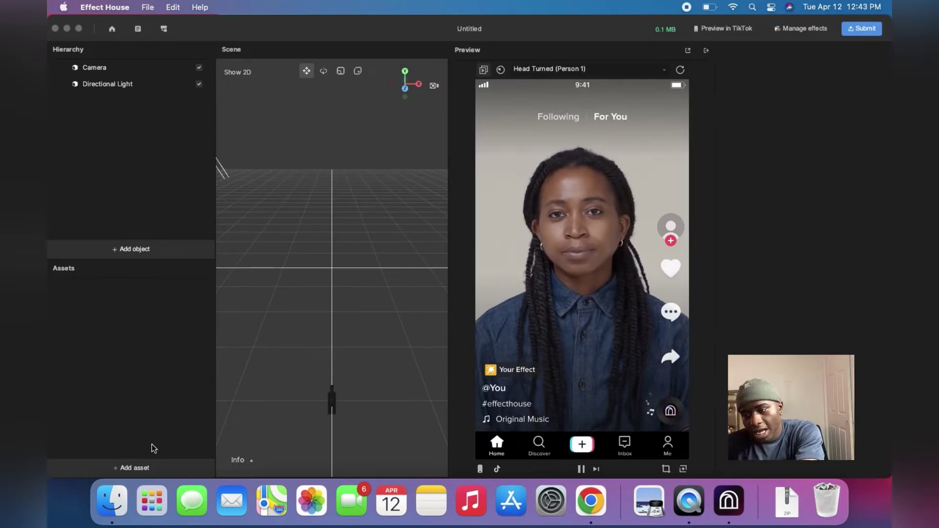
{"action": "left_click", "coordinate": [137, 467]}
{"action": "mouse_move", "coordinate": [199, 367]}
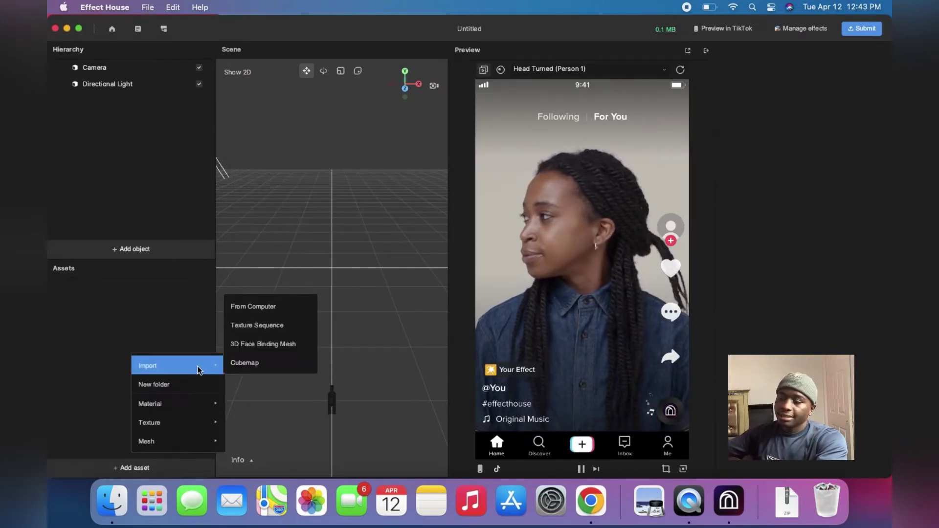
{"action": "left_click", "coordinate": [269, 308]}
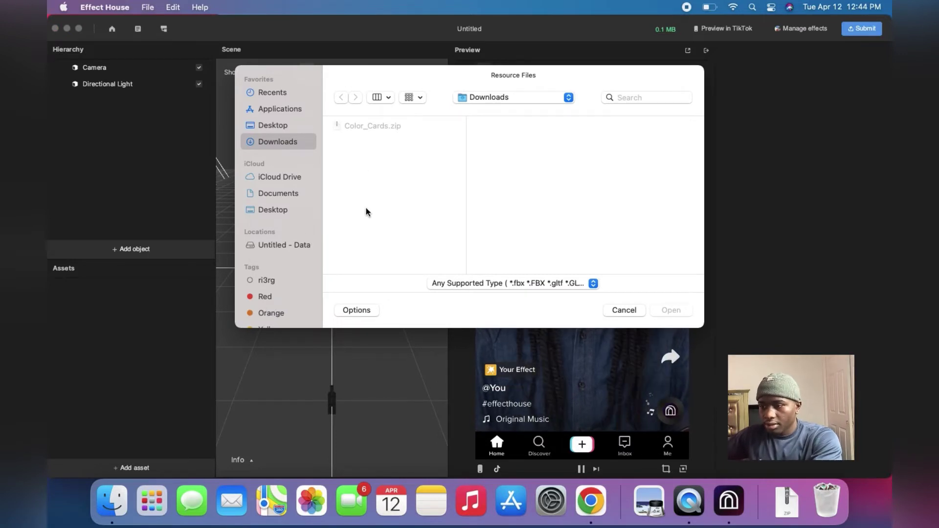
{"action": "left_click", "coordinate": [624, 311]}
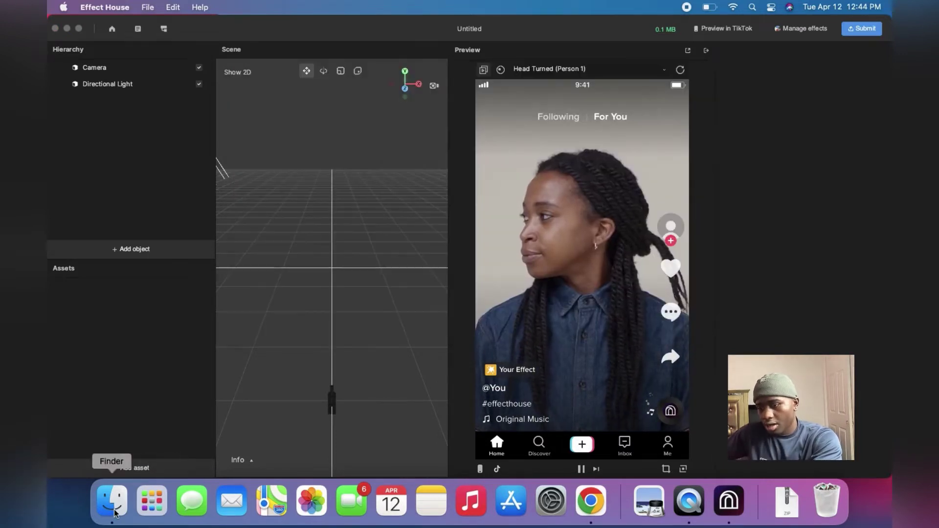
Switch to Finder, extract Color_Cards.zip in the Downloads folder and close the window.
{"action": "left_click", "coordinate": [112, 512]}
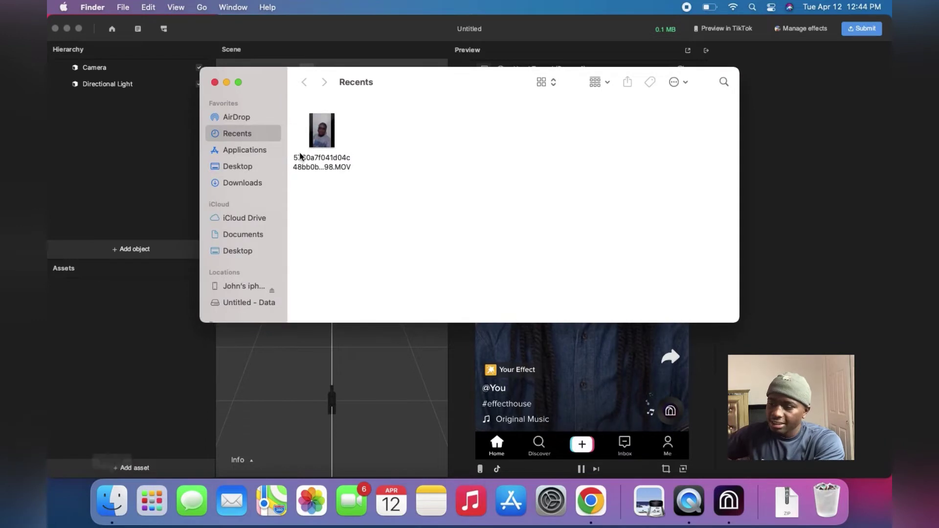
{"action": "left_click", "coordinate": [243, 183]}
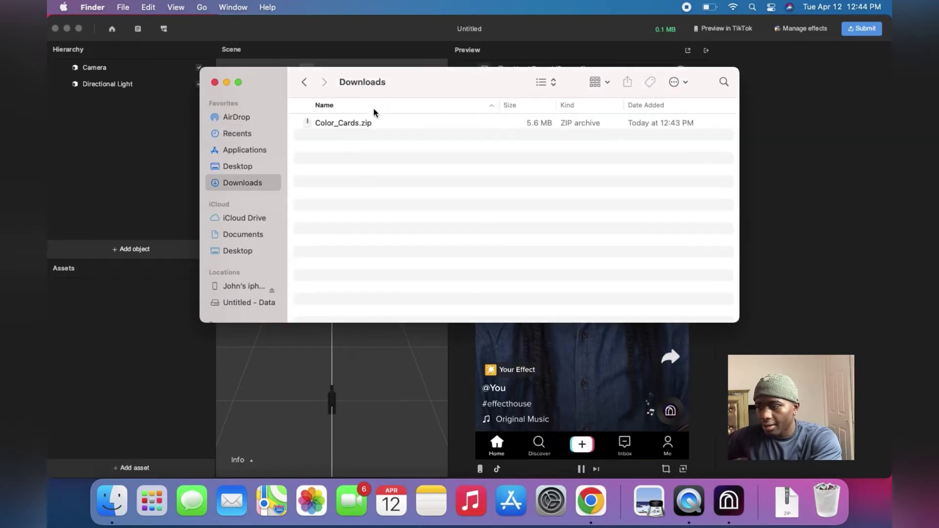
{"action": "double_click", "coordinate": [311, 123]}
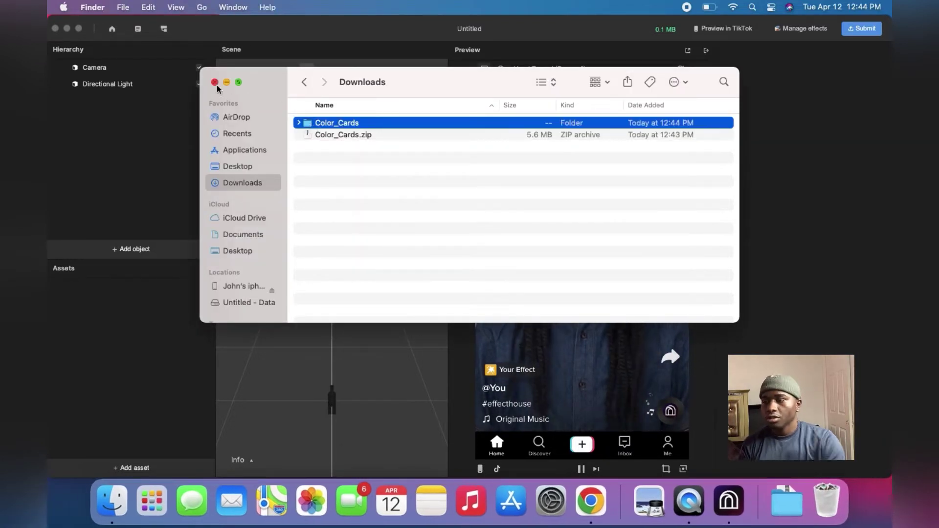
{"action": "left_click", "coordinate": [215, 82]}
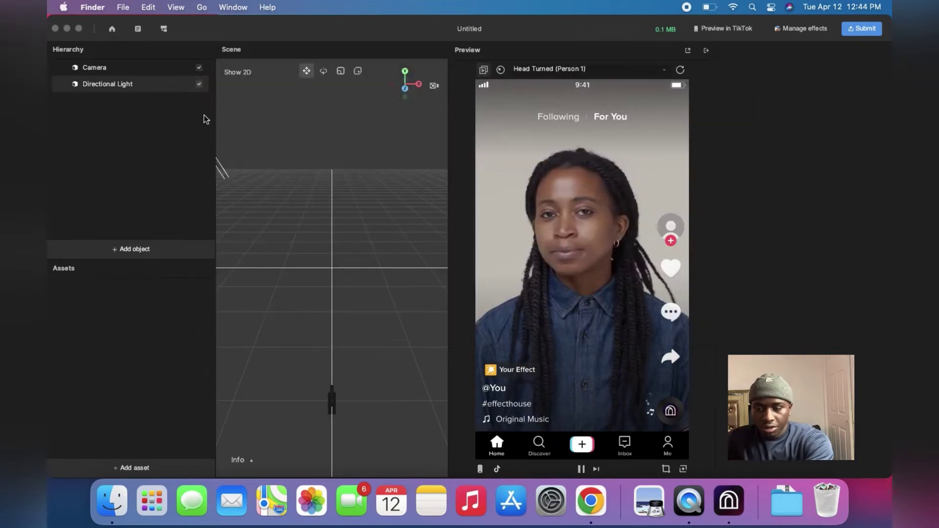
Import all the PNG files of the extracted Color_Cards folder from the computer as project assets.
{"action": "left_click", "coordinate": [132, 467]}
{"action": "mouse_move", "coordinate": [191, 370]}
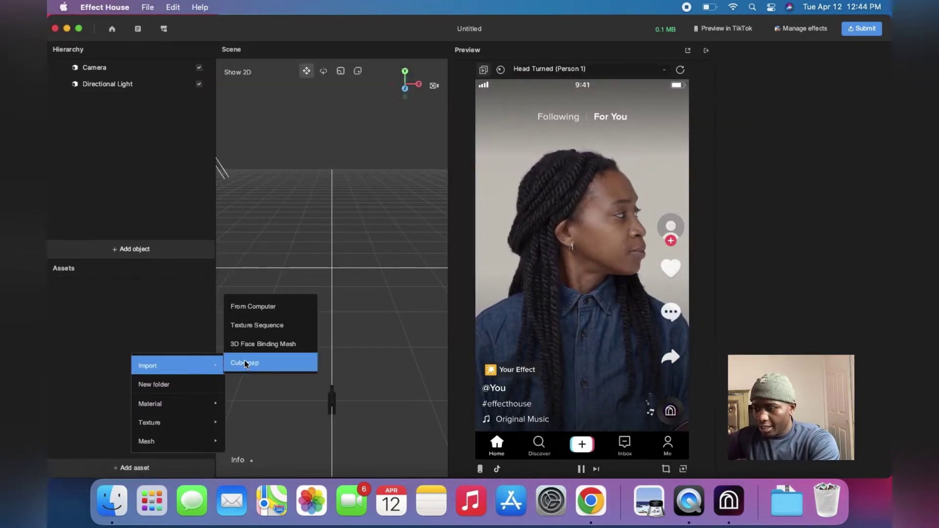
{"action": "left_click", "coordinate": [264, 307]}
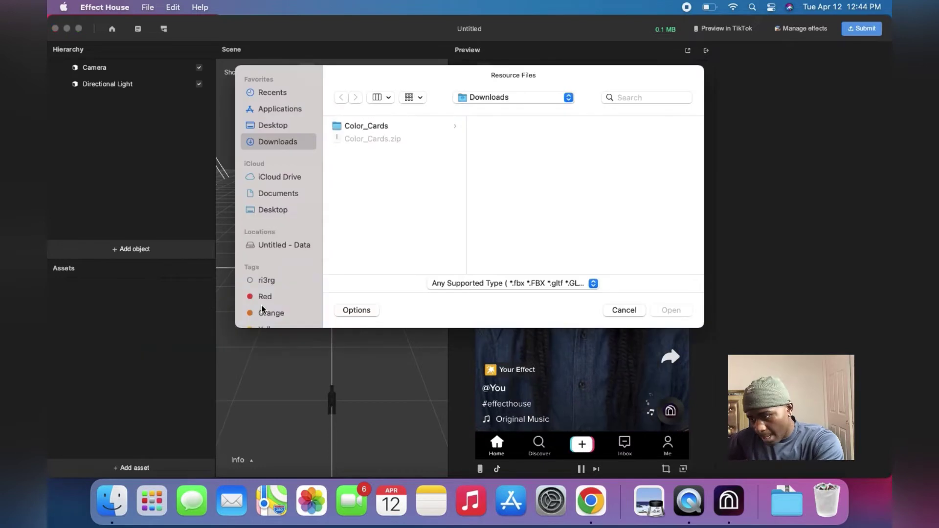
{"action": "left_click", "coordinate": [368, 127]}
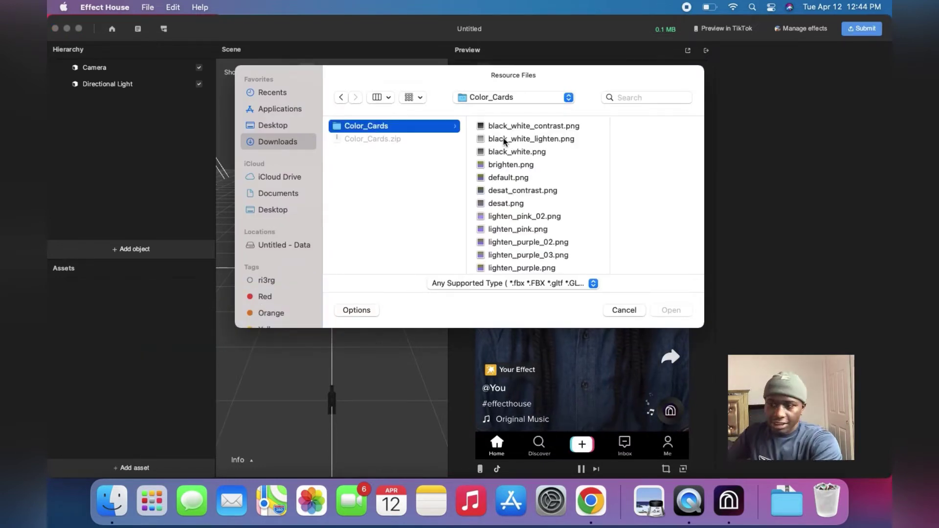
{"action": "mouse_move", "coordinate": [521, 119]}
{"action": "left_mouse_down"}
{"action": "mouse_move", "coordinate": [518, 149]}
{"action": "mouse_move", "coordinate": [518, 124]}
{"action": "left_mouse_up"}
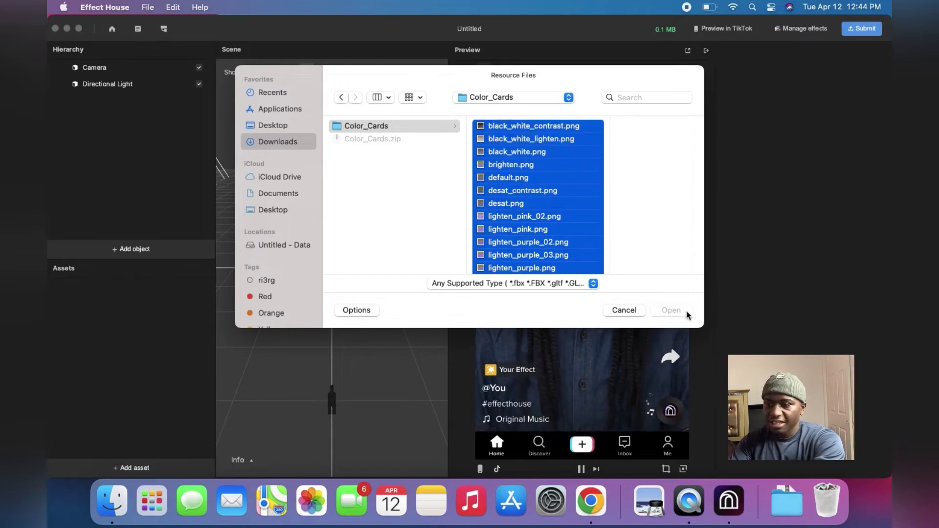
{"action": "left_click", "coordinate": [671, 311]}
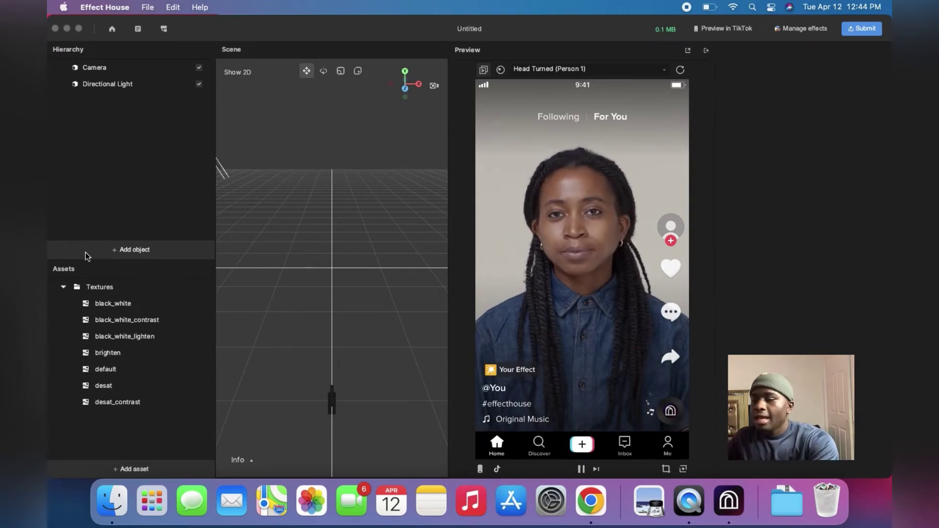
Add a Filter post effect object to the scene.
{"action": "left_click", "coordinate": [140, 249]}
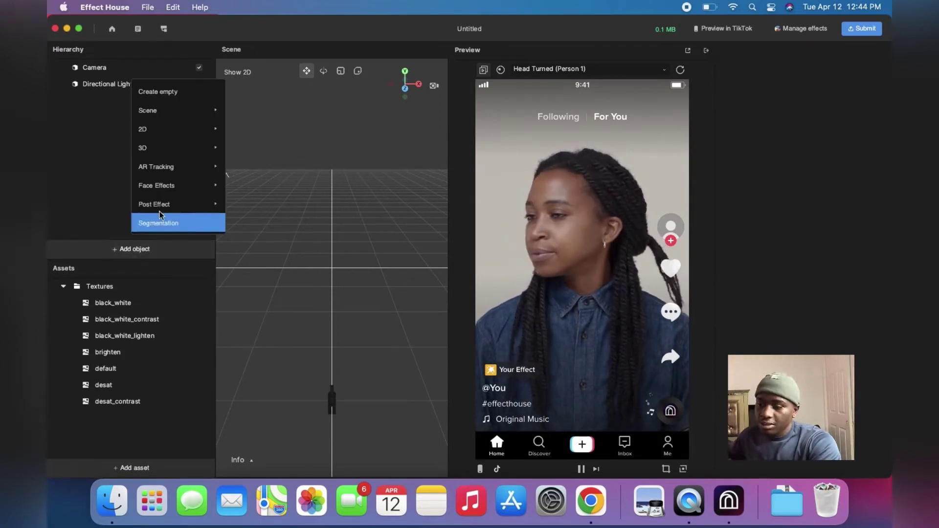
{"action": "mouse_move", "coordinate": [172, 185]}
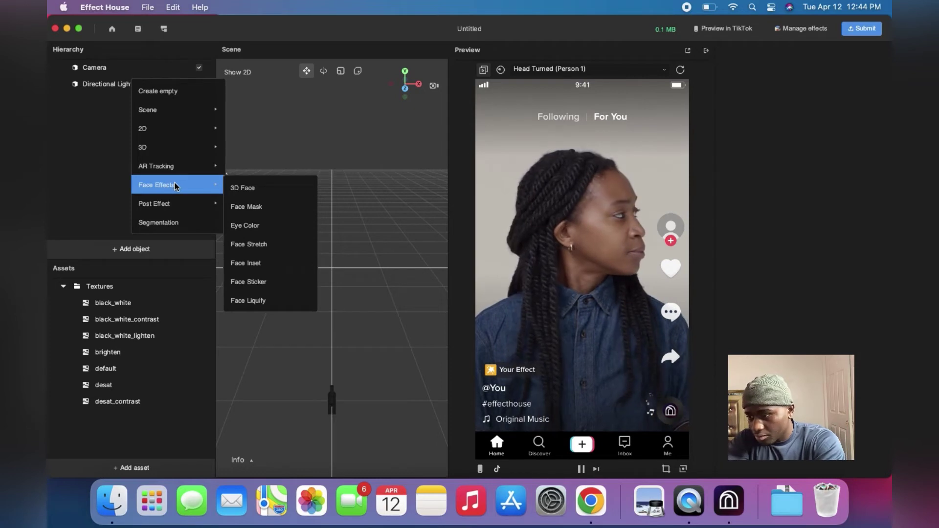
{"action": "mouse_move", "coordinate": [178, 204]}
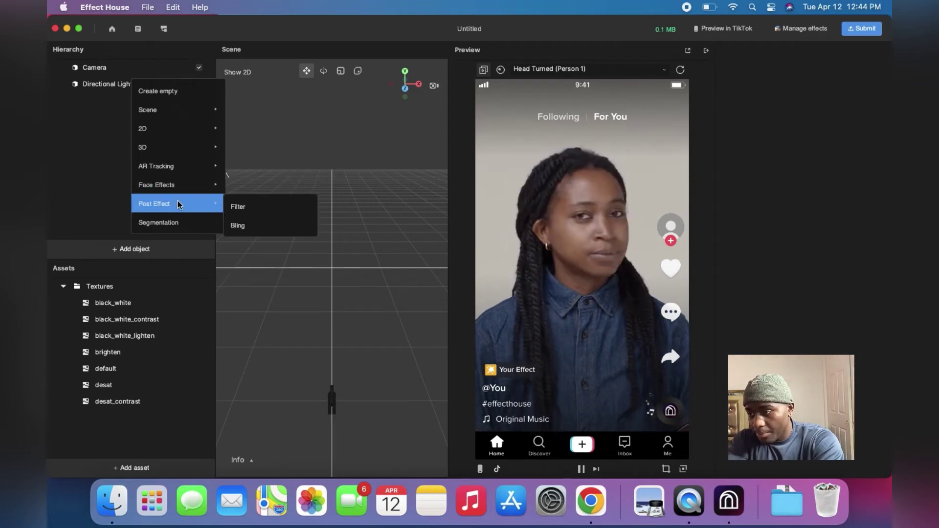
{"action": "left_click", "coordinate": [242, 210]}
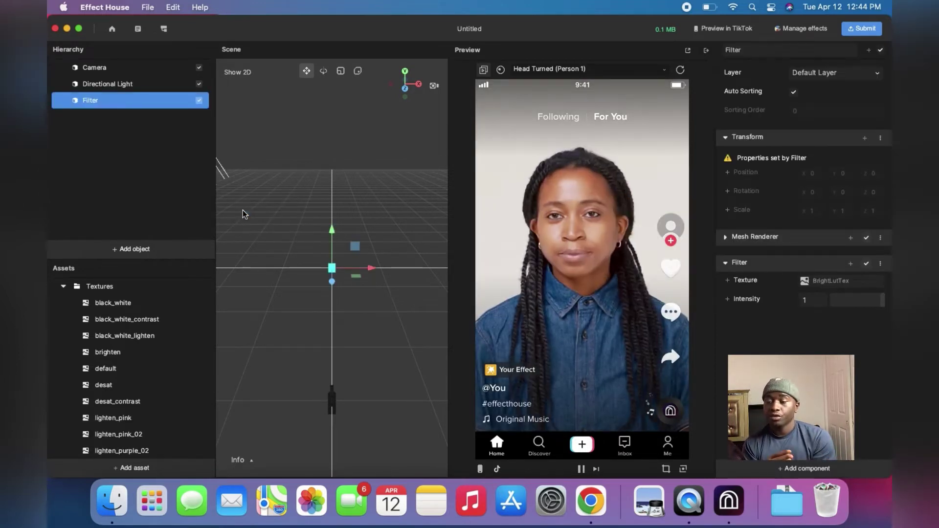
Set the Filter's texture to the imported black_white_contrast image.
{"action": "left_click", "coordinate": [804, 277]}
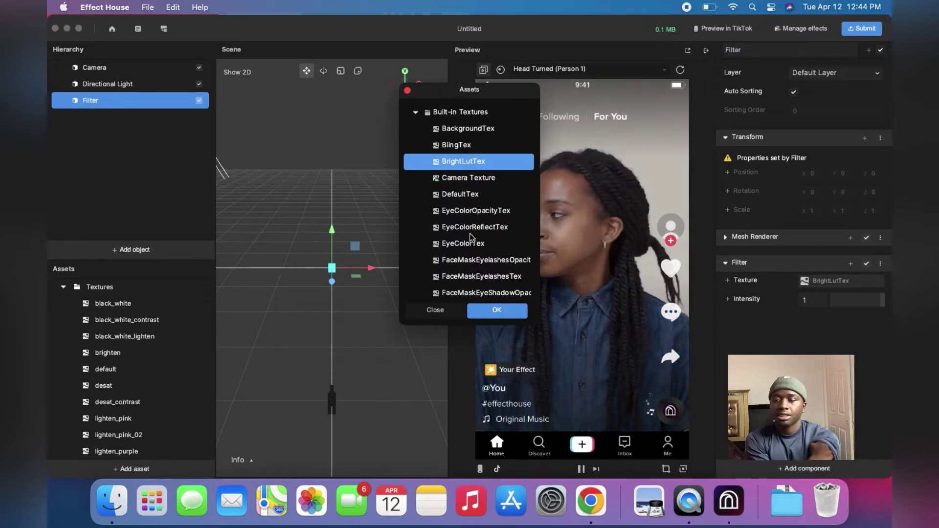
{"action": "scroll", "coordinate": [468, 237], "scroll_direction": "down", "scroll_amount": 5}
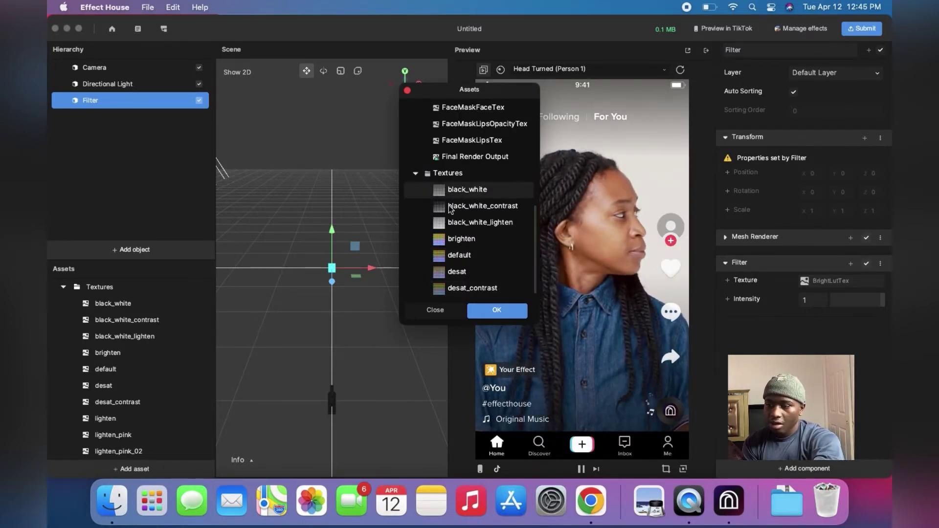
{"action": "left_click", "coordinate": [474, 207]}
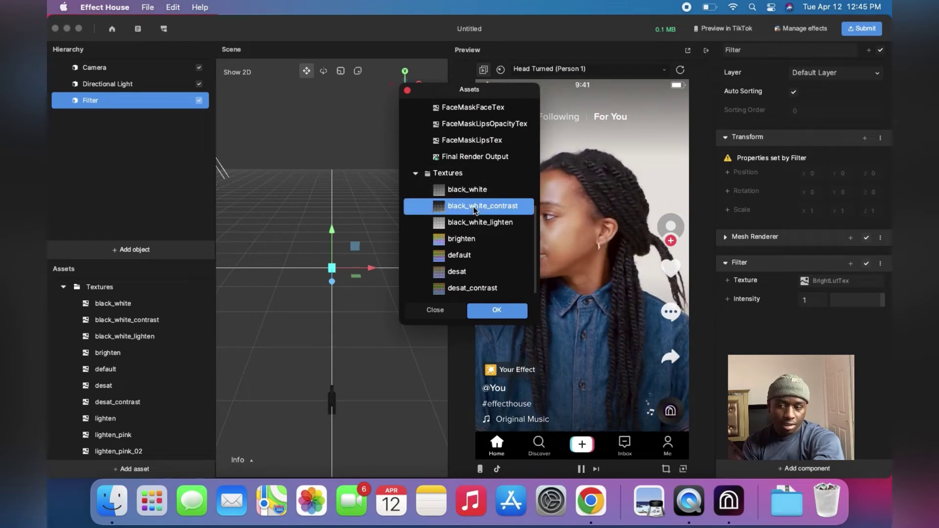
{"action": "left_click", "coordinate": [497, 311]}
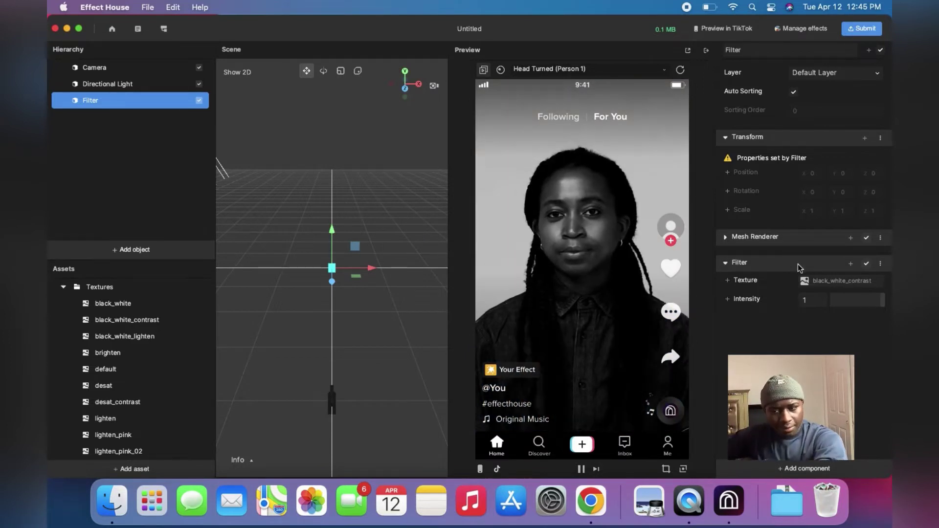
{"action": "left_click", "coordinate": [805, 283]}
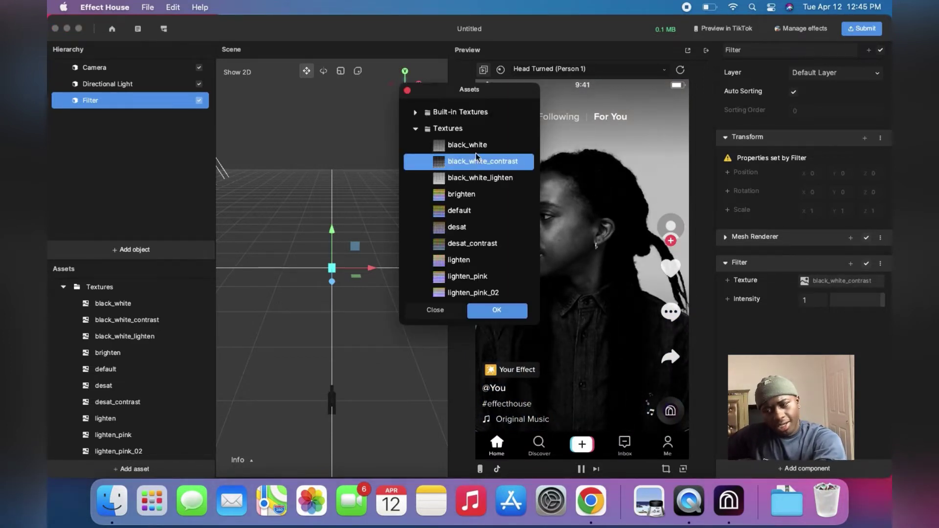
{"action": "scroll", "coordinate": [439, 274], "scroll_direction": "down", "scroll_amount": 5}
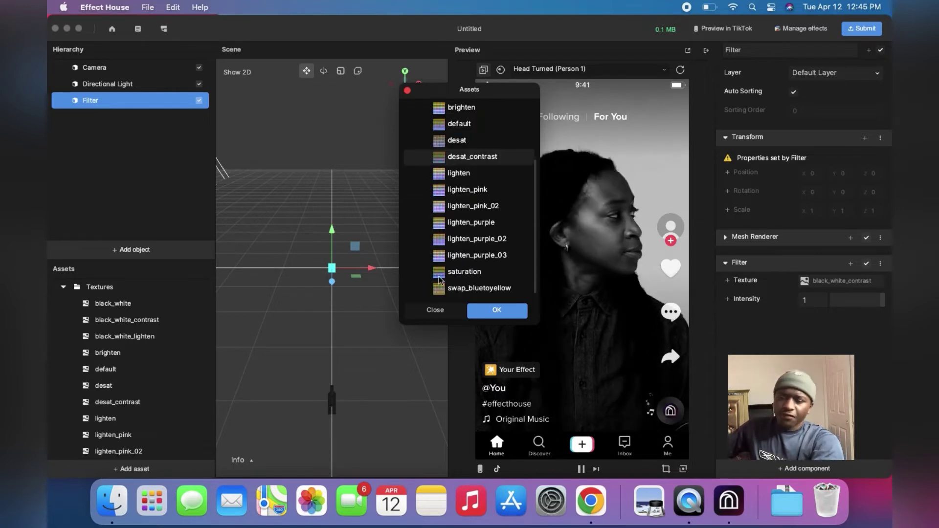
{"action": "left_click", "coordinate": [435, 310]}
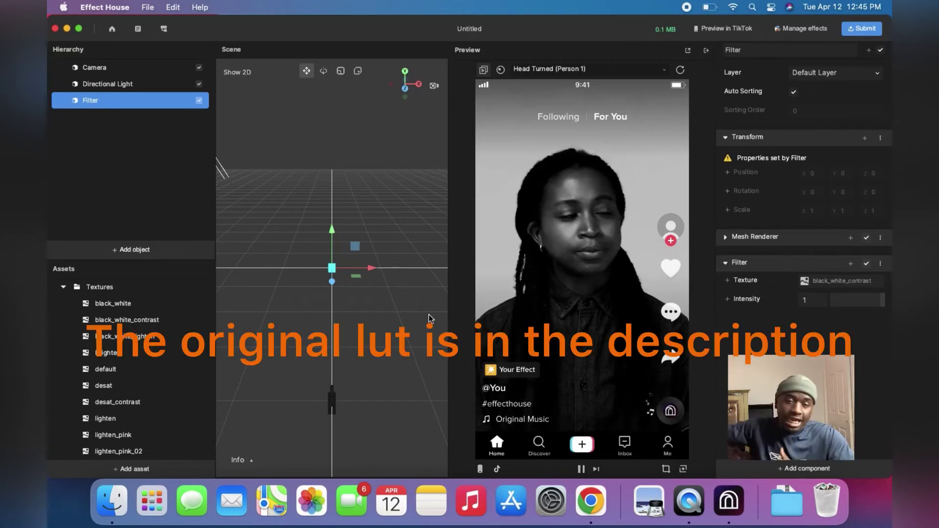
Import the custom LUT image IMG_2311_polarr.png from the computer's Desktop folder as a project asset.
{"action": "scroll", "coordinate": [117, 413], "scroll_direction": "down", "scroll_amount": 5}
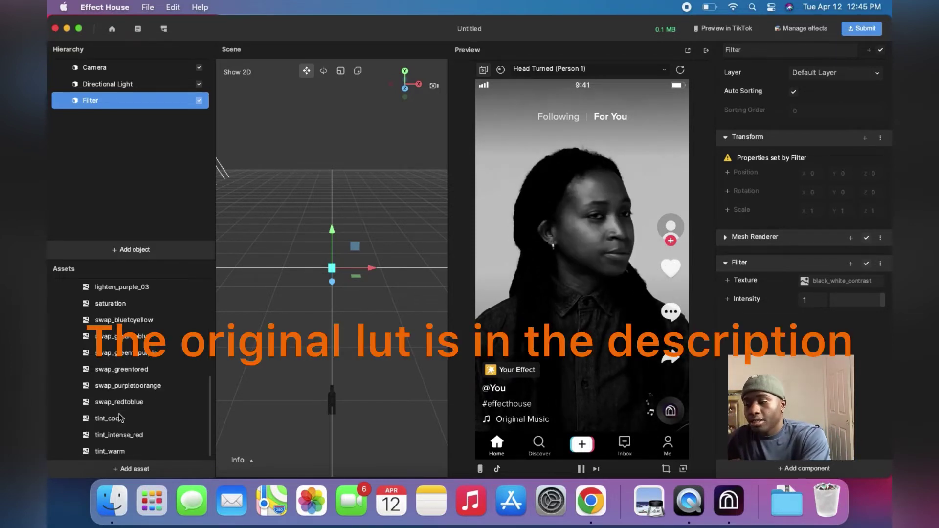
{"action": "left_click", "coordinate": [110, 472]}
{"action": "mouse_move", "coordinate": [175, 363]}
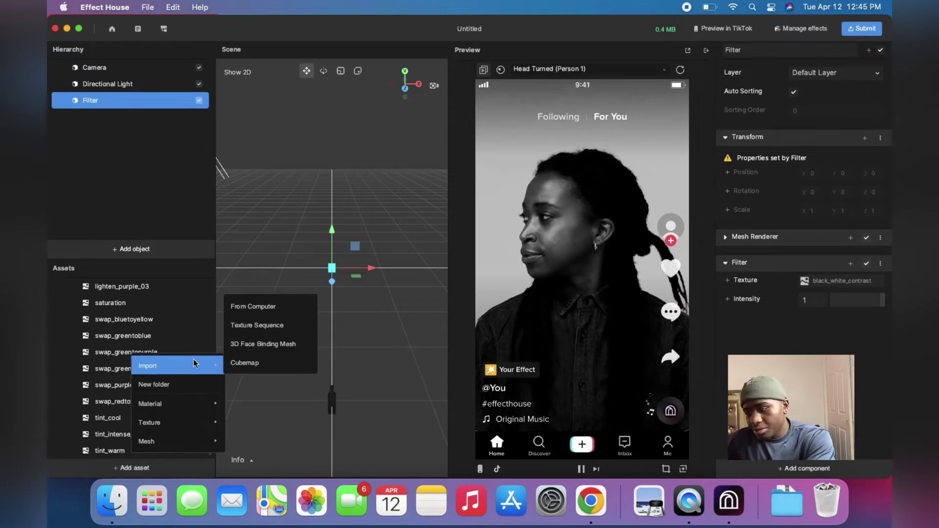
{"action": "left_click", "coordinate": [260, 310]}
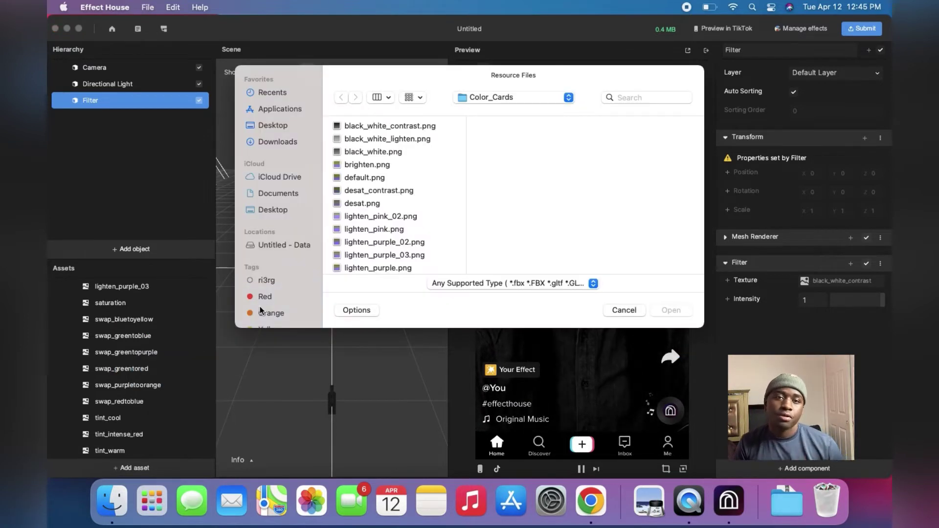
{"action": "left_click", "coordinate": [275, 125]}
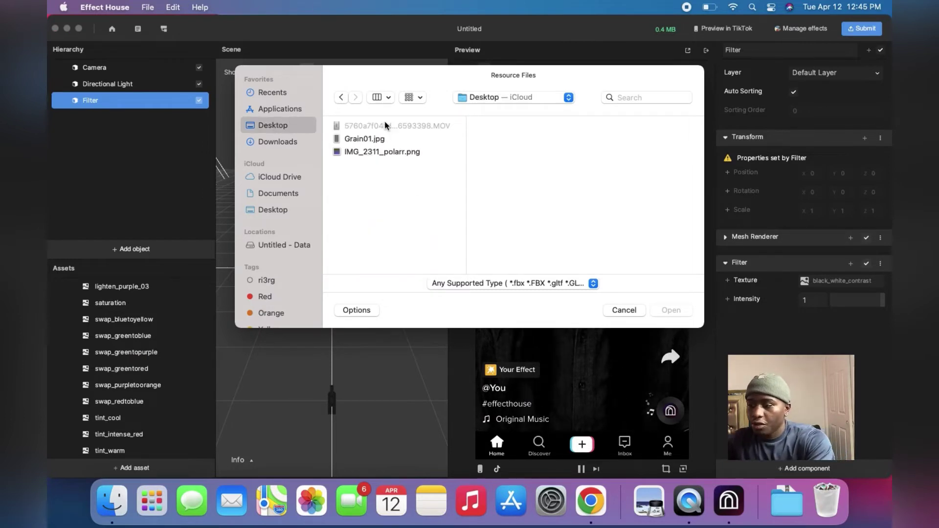
{"action": "left_click", "coordinate": [370, 154]}
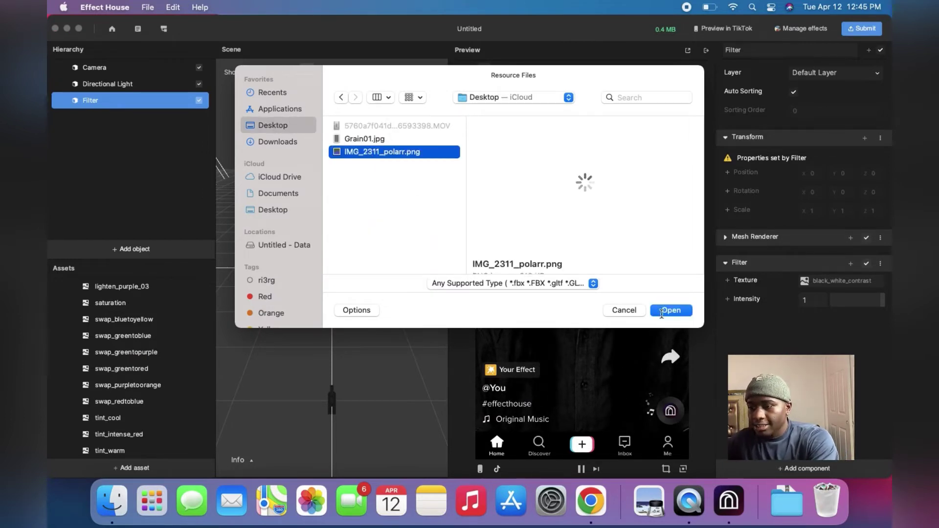
{"action": "left_click", "coordinate": [671, 310]}
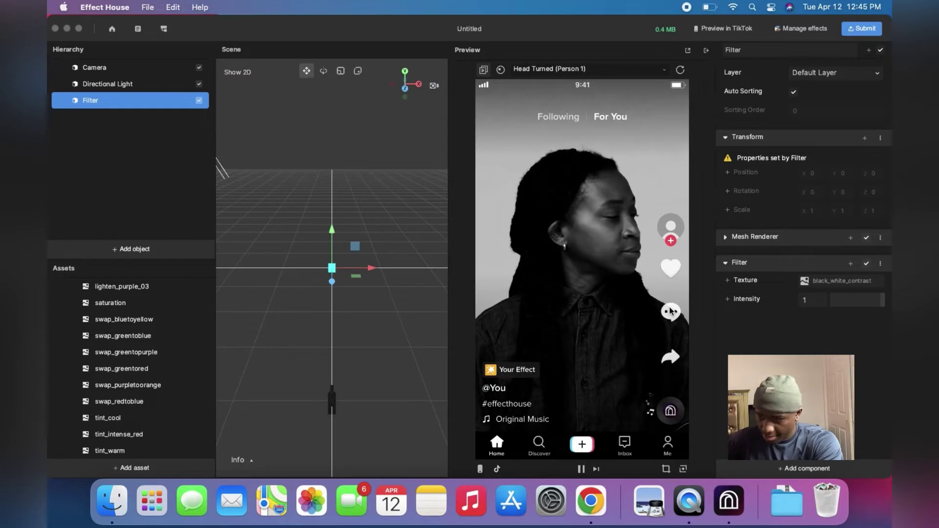
Look through the imported textures and set the Filter's texture to tint_warm.
{"action": "left_click", "coordinate": [806, 280]}
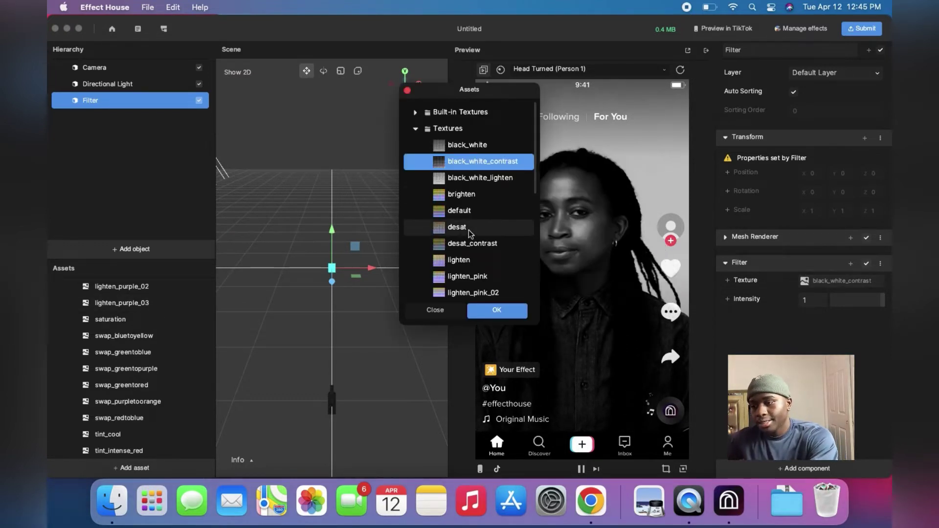
{"action": "scroll", "coordinate": [469, 230], "scroll_direction": "down", "scroll_amount": 2}
{"action": "scroll", "coordinate": [469, 232], "scroll_direction": "down", "scroll_amount": 5}
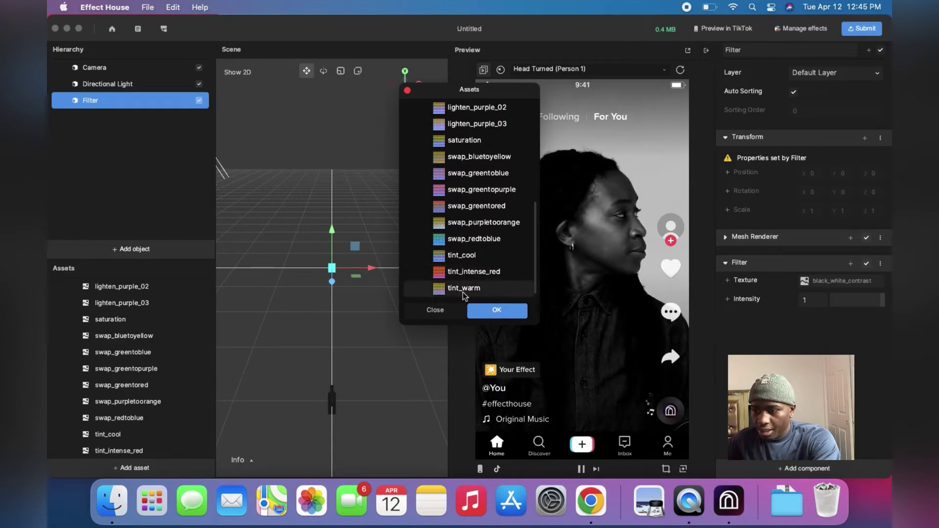
{"action": "scroll", "coordinate": [487, 218], "scroll_direction": "up", "scroll_amount": 5}
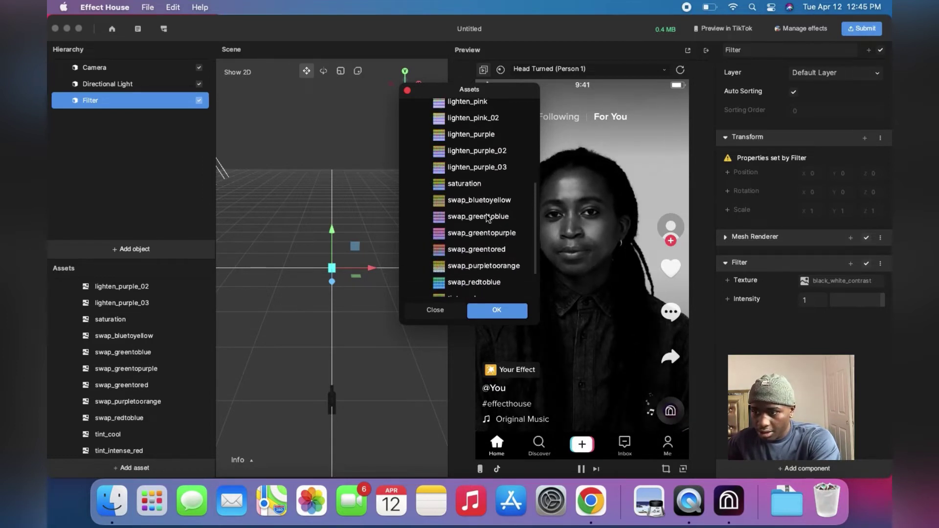
{"action": "scroll", "coordinate": [488, 218], "scroll_direction": "up", "scroll_amount": 4}
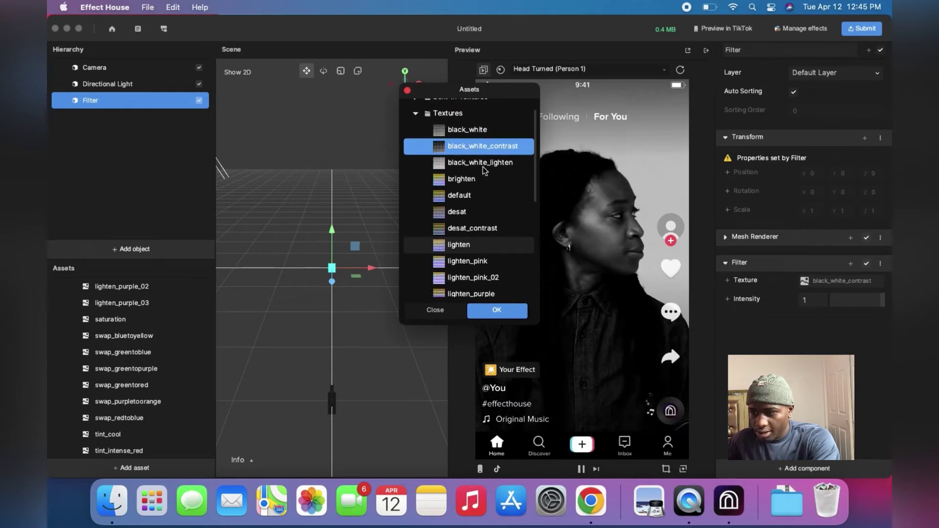
{"action": "scroll", "coordinate": [484, 171], "scroll_direction": "down", "scroll_amount": 10}
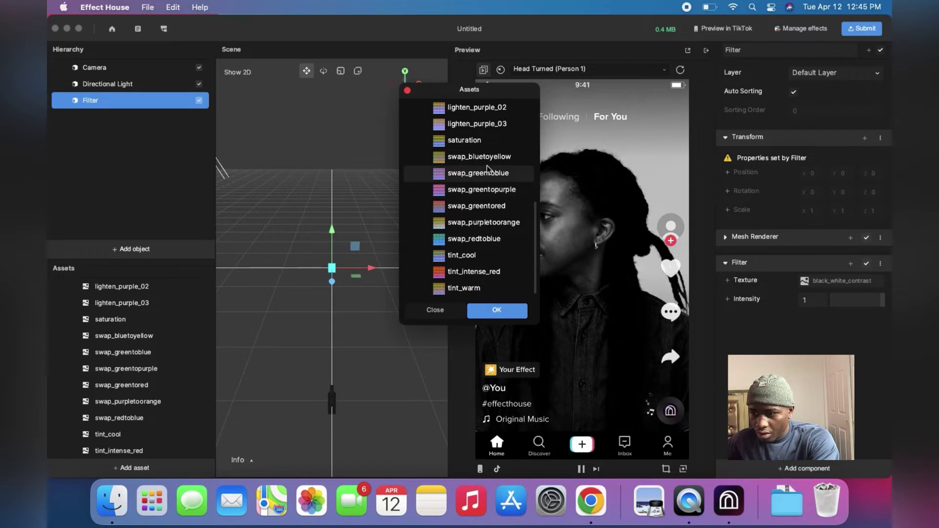
{"action": "scroll", "coordinate": [486, 154], "scroll_direction": "up", "scroll_amount": 5}
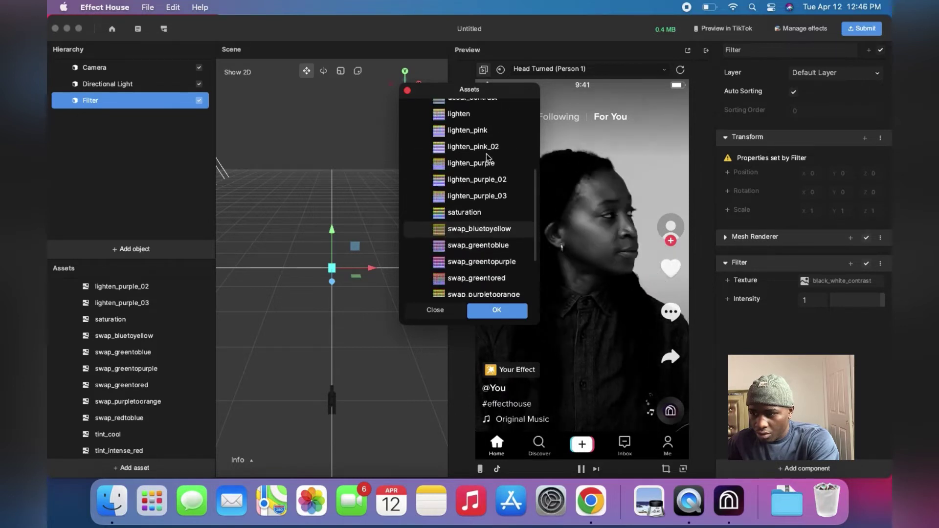
{"action": "scroll", "coordinate": [487, 155], "scroll_direction": "up", "scroll_amount": 4}
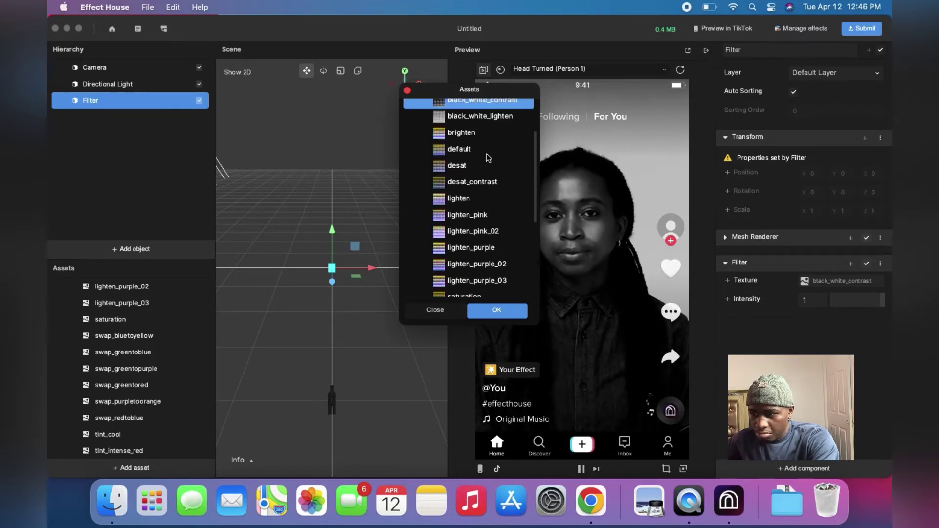
{"action": "scroll", "coordinate": [486, 154], "scroll_direction": "down", "scroll_amount": 8}
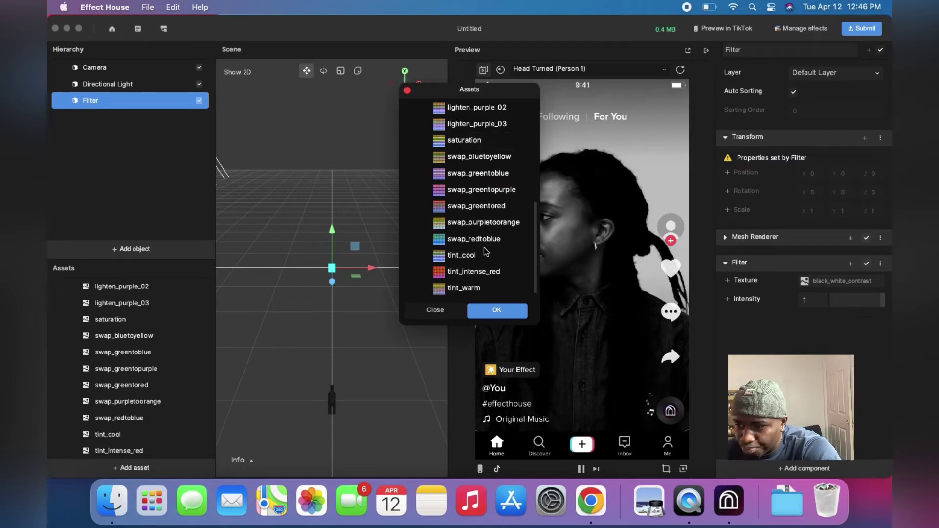
{"action": "left_click", "coordinate": [481, 289]}
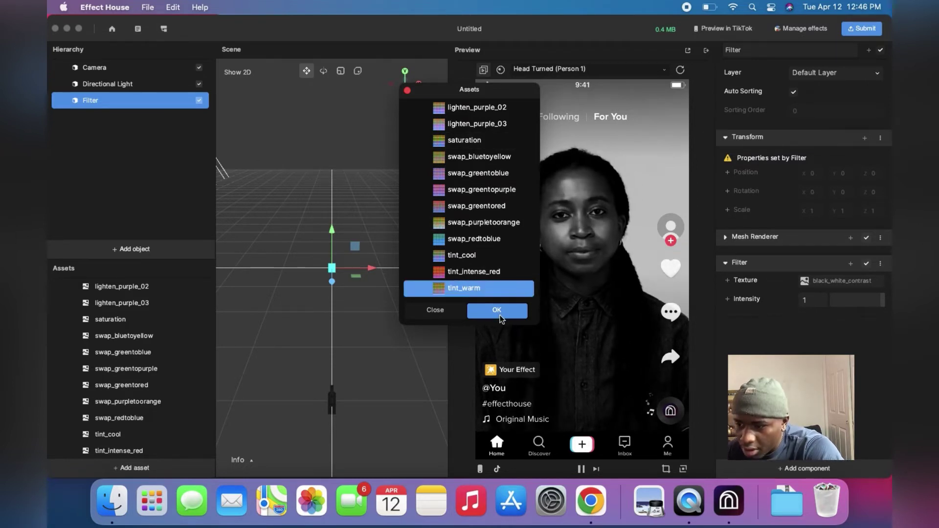
{"action": "left_click", "coordinate": [497, 310]}
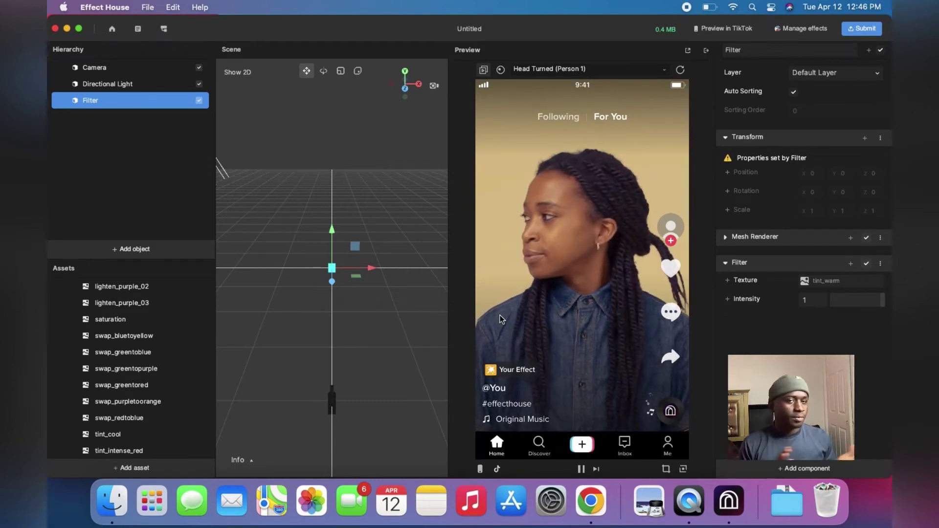
Set the Filter's texture to the imported IMG_2311_polarr image.
{"action": "left_click", "coordinate": [818, 281]}
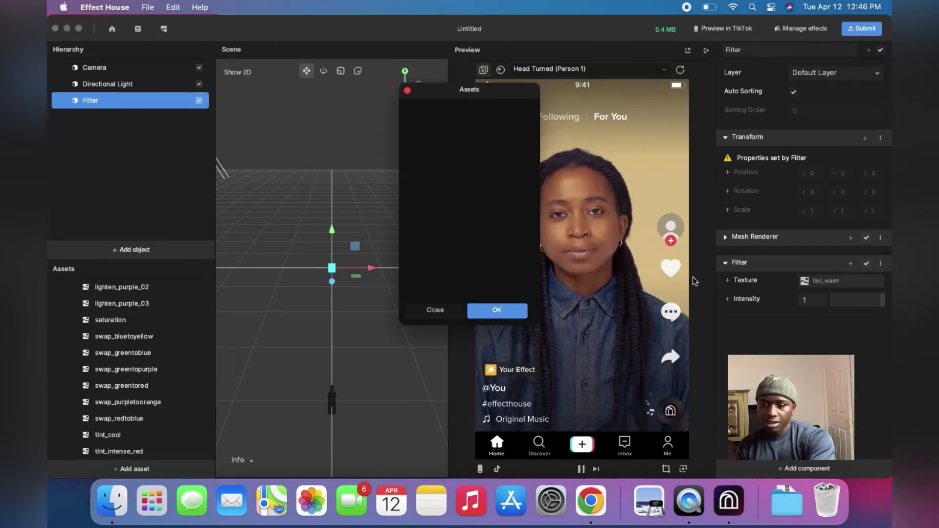
{"action": "left_click", "coordinate": [473, 259]}
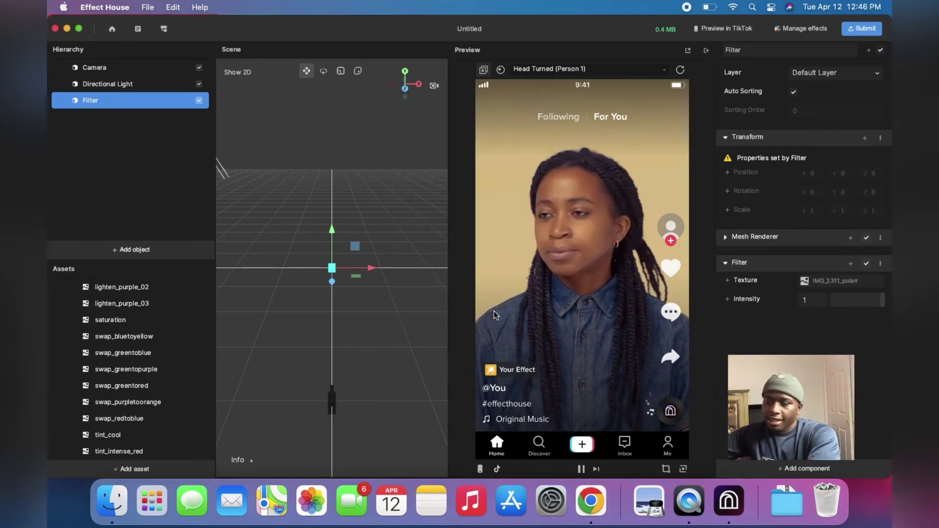
{"action": "left_click", "coordinate": [496, 310]}
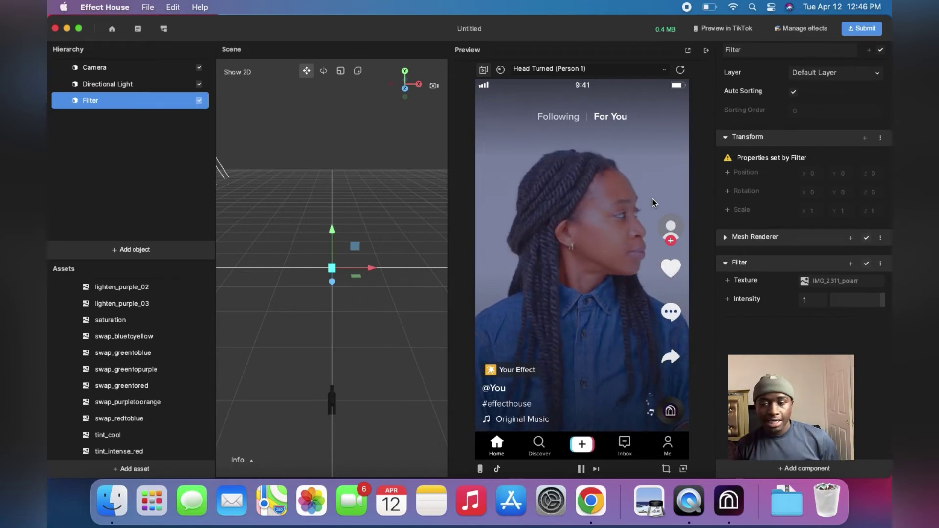
Start submitting the effect and set its effect name to "Blue tone".
{"action": "left_click", "coordinate": [856, 28]}
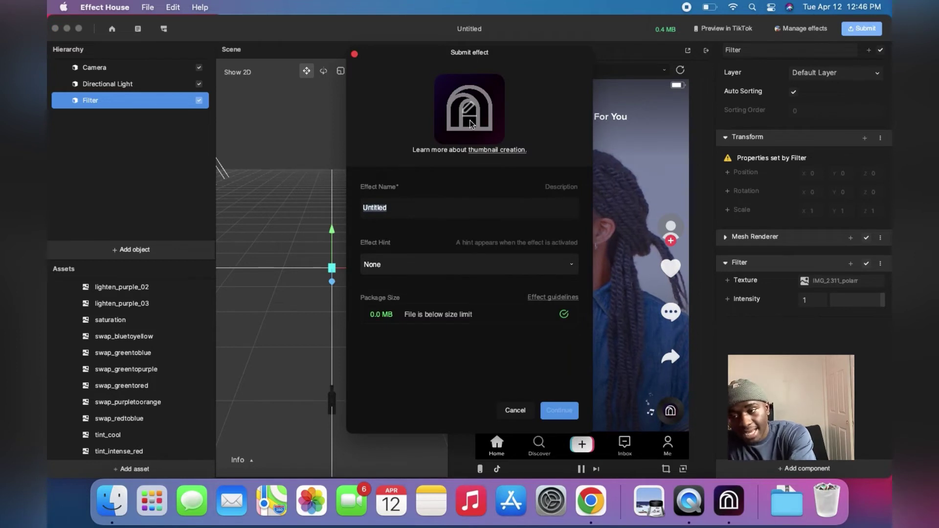
{"action": "key", "text": "BackSpace"}
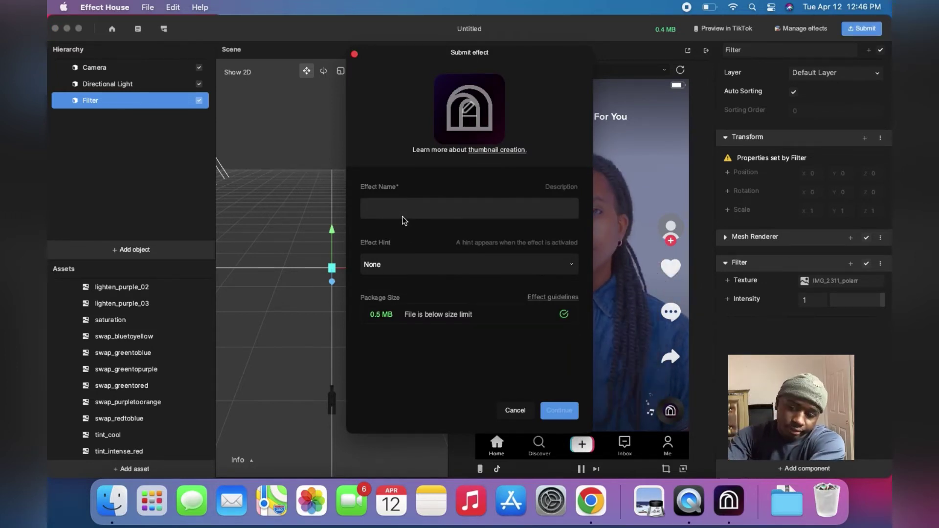
{"action": "type", "text": "B"}
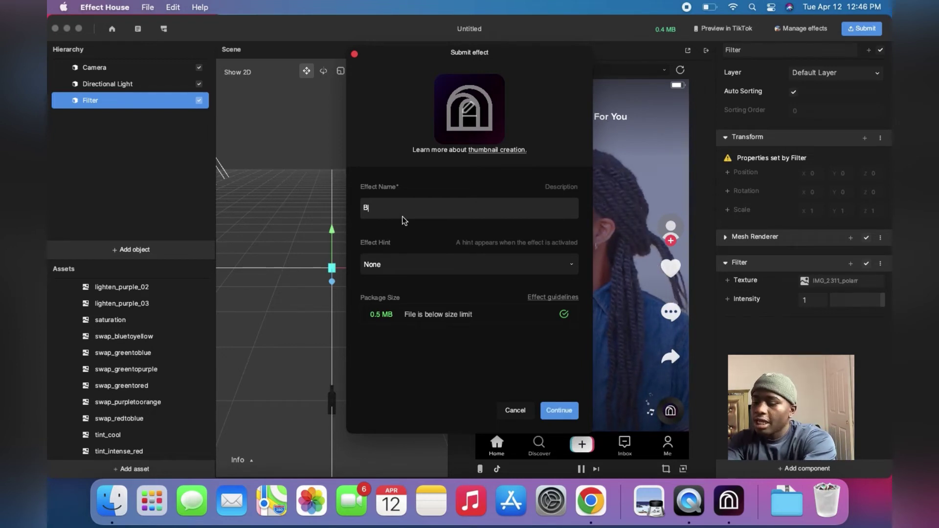
{"action": "type", "text": "lue tone"}
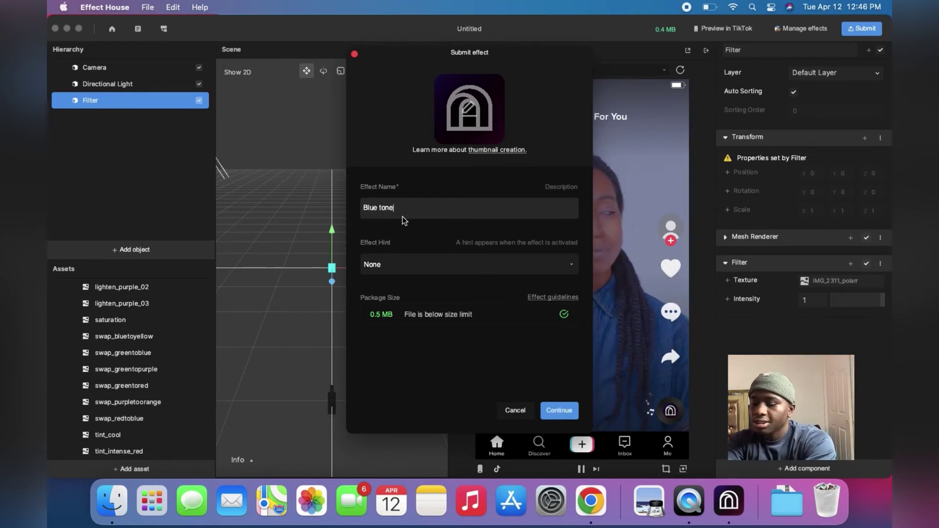
Use IMG_2311_polarr.png as the effect's icon, cropped to the single blue-purple tile in the first column, second row from the bottom.
{"action": "left_click", "coordinate": [466, 114]}
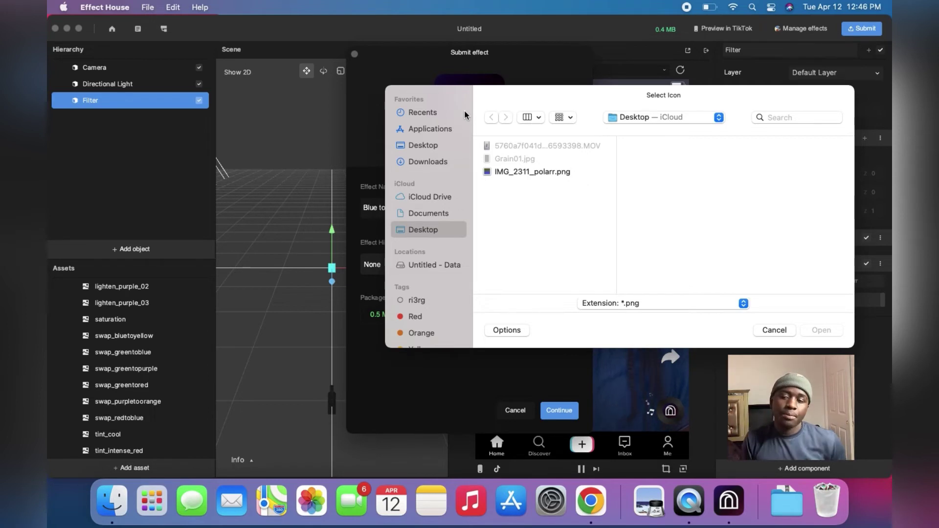
{"action": "left_click", "coordinate": [489, 172]}
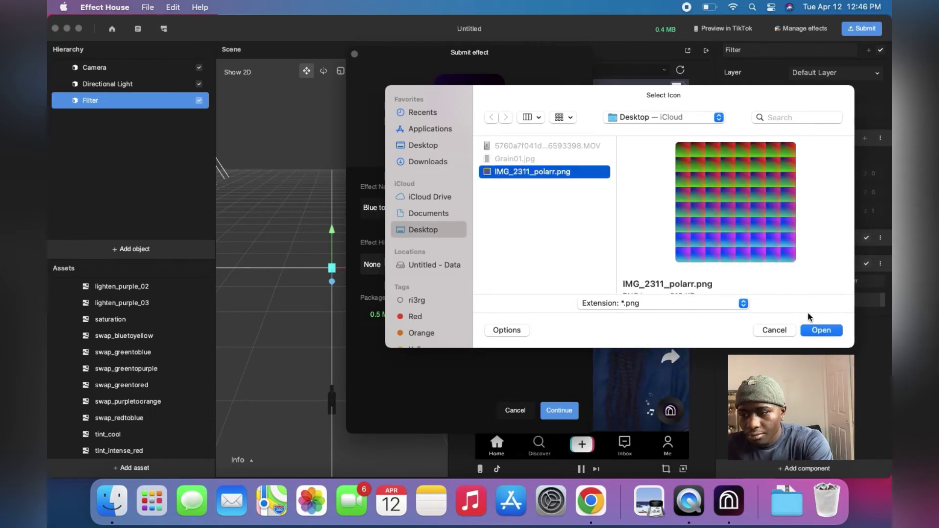
{"action": "left_click", "coordinate": [822, 330]}
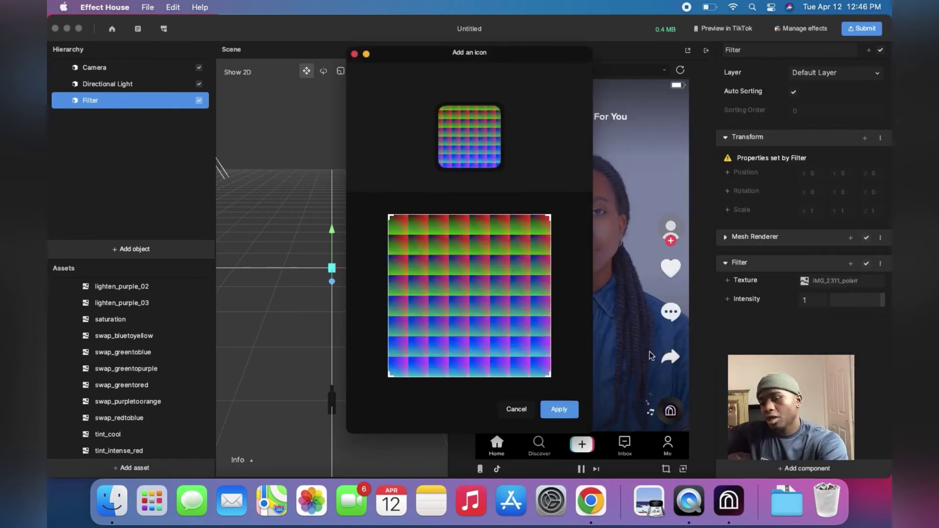
{"action": "left_click_drag", "start_coordinate": [551, 376], "coordinate": [394, 355]}
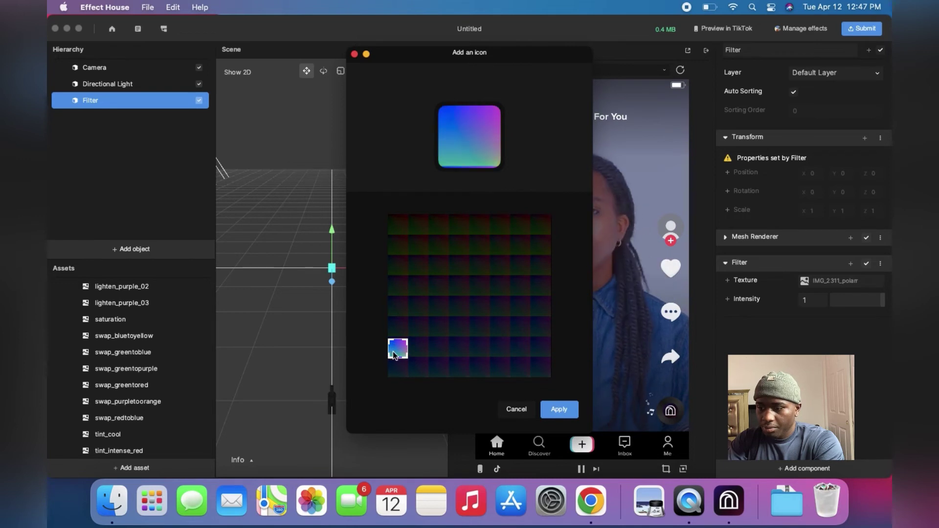
{"action": "left_click", "coordinate": [558, 408]}
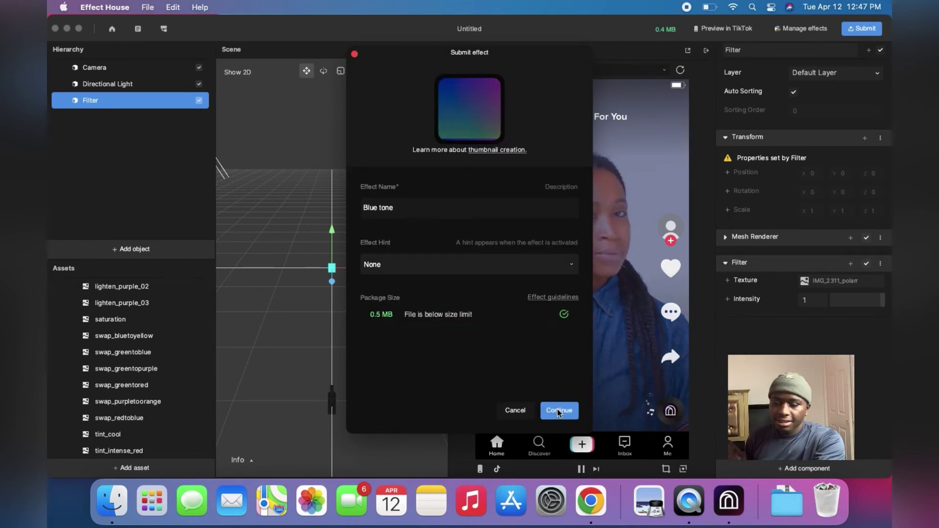
Set the effect hint to Show face, upload the effect, and continue by submitting it as a new effect.
{"action": "left_click", "coordinate": [462, 271]}
{"action": "left_click", "coordinate": [436, 315]}
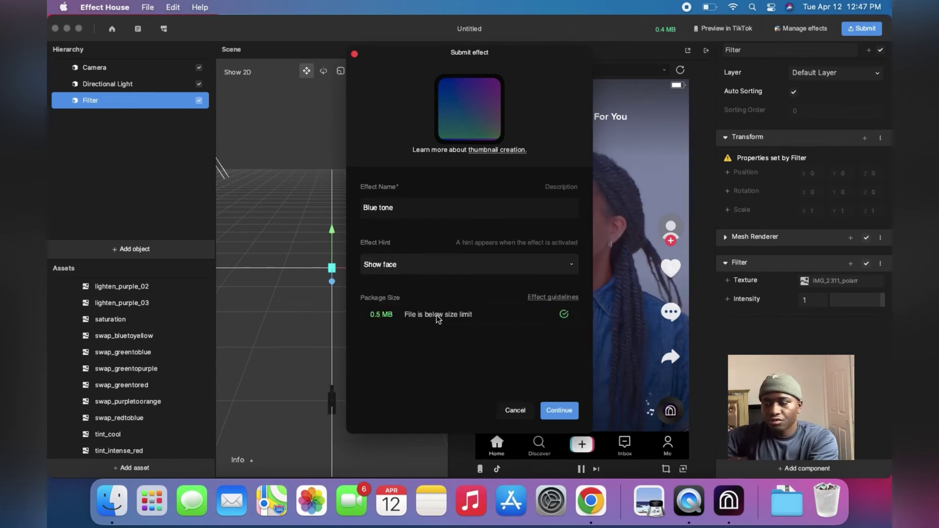
{"action": "left_click", "coordinate": [567, 416]}
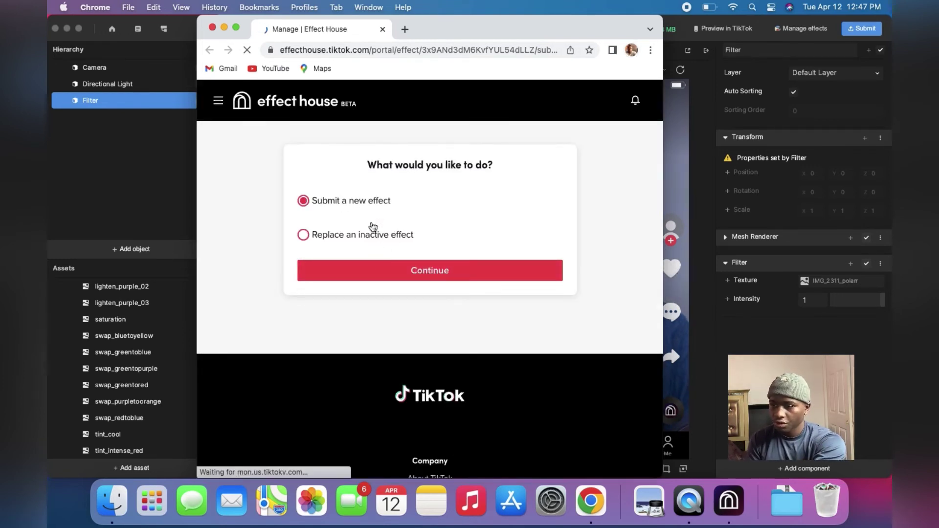
{"action": "left_click", "coordinate": [405, 272]}
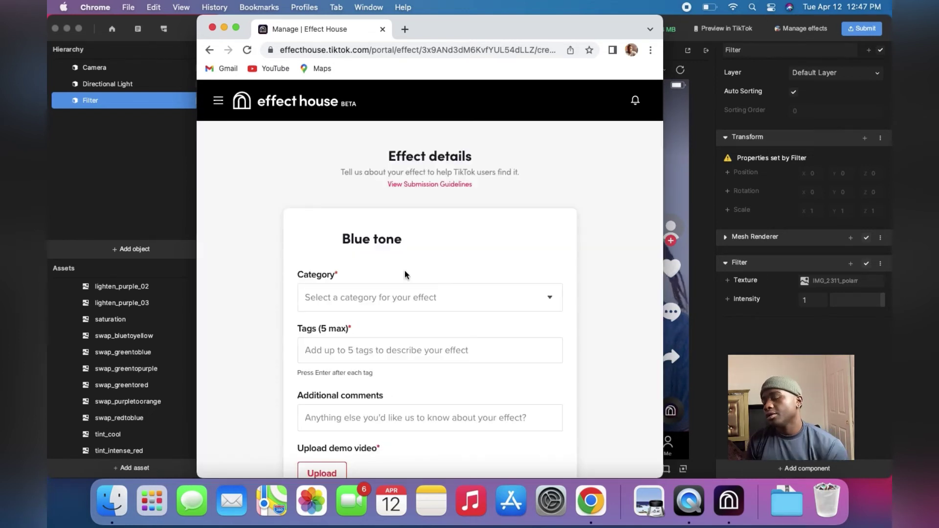
Set the effect's category to Beauty and add the tags explore, tytpt, s, dvs and sf.
{"action": "left_click", "coordinate": [424, 304]}
{"action": "left_click", "coordinate": [347, 410]}
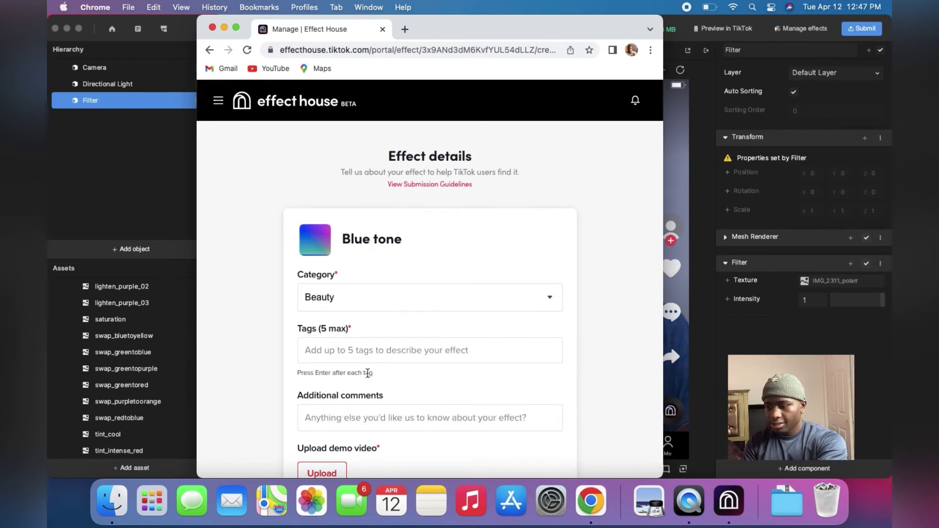
{"action": "left_click", "coordinate": [363, 346]}
{"action": "type", "text": "explore"}
{"action": "key", "text": "Return"}
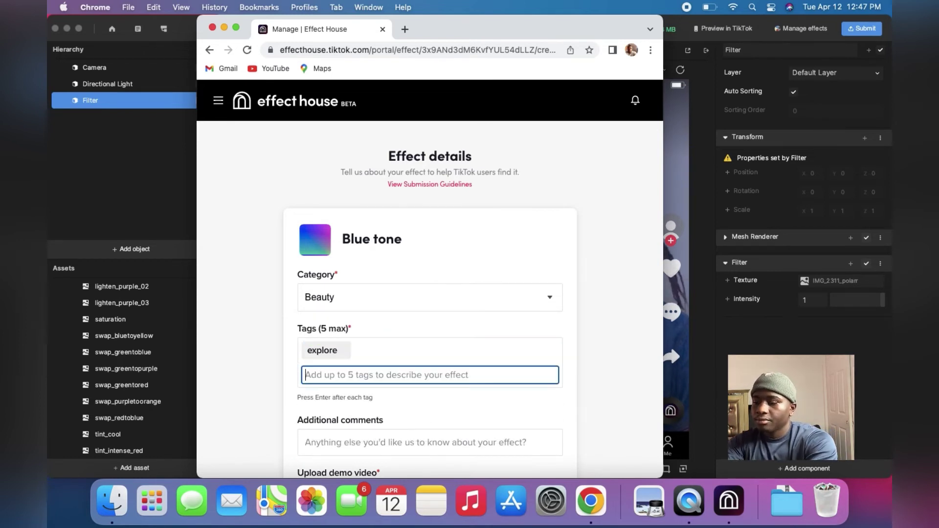
{"action": "type", "text": "tytp"}
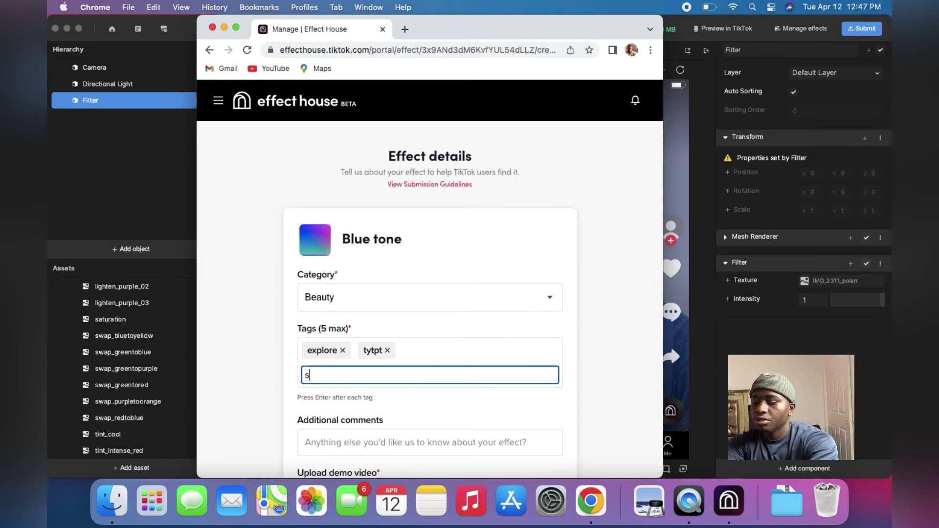
{"action": "key", "text": "Return"}
{"action": "type", "text": "dvs"}
{"action": "key", "text": "Return"}
{"action": "type", "text": "s"}
{"action": "scroll", "coordinate": [404, 327], "scroll_direction": "down", "scroll_amount": 5}
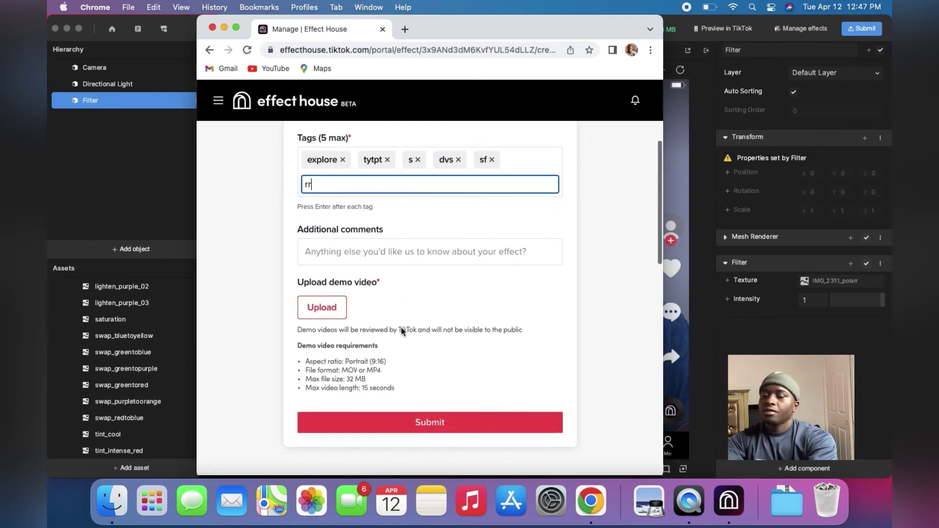
Upload 5760a7f041d04c48bb0b707236593398.MOV from the Desktop as the effect's demo video.
{"action": "left_click", "coordinate": [319, 300]}
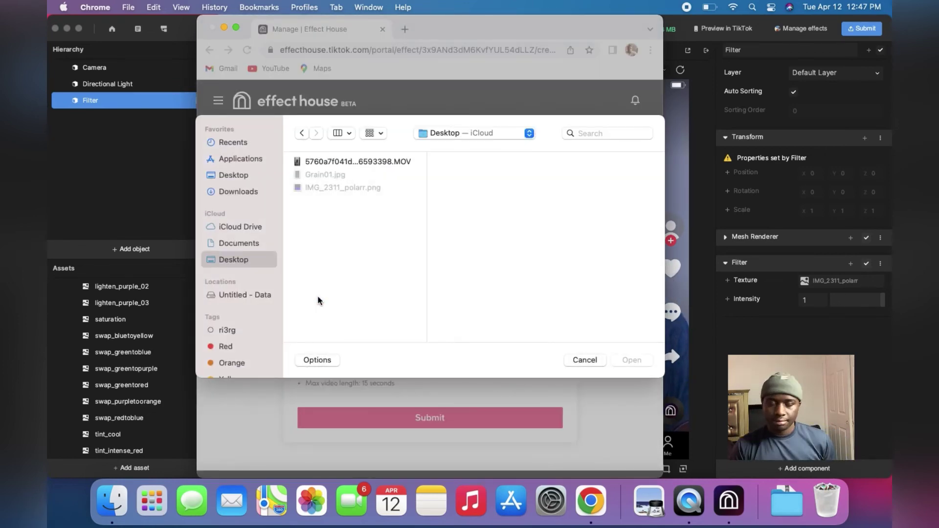
{"action": "left_click", "coordinate": [332, 164]}
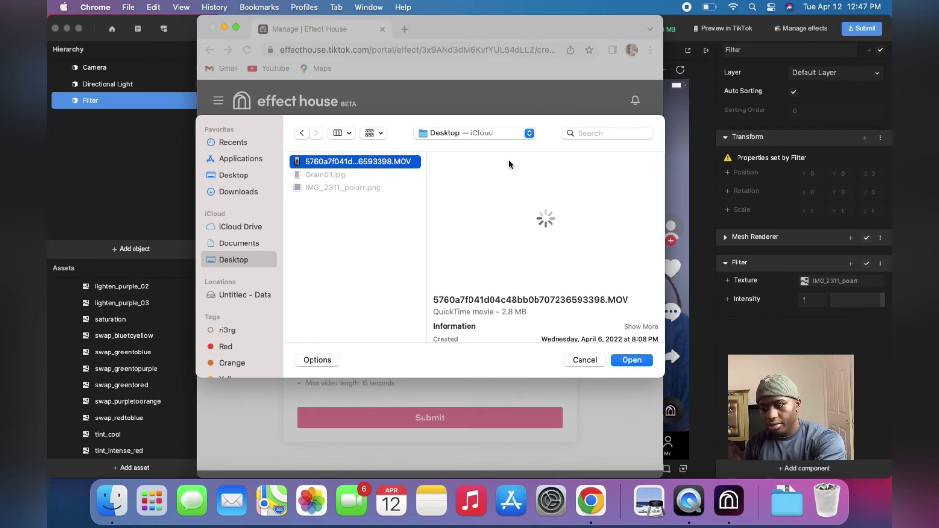
{"action": "left_click", "coordinate": [624, 360]}
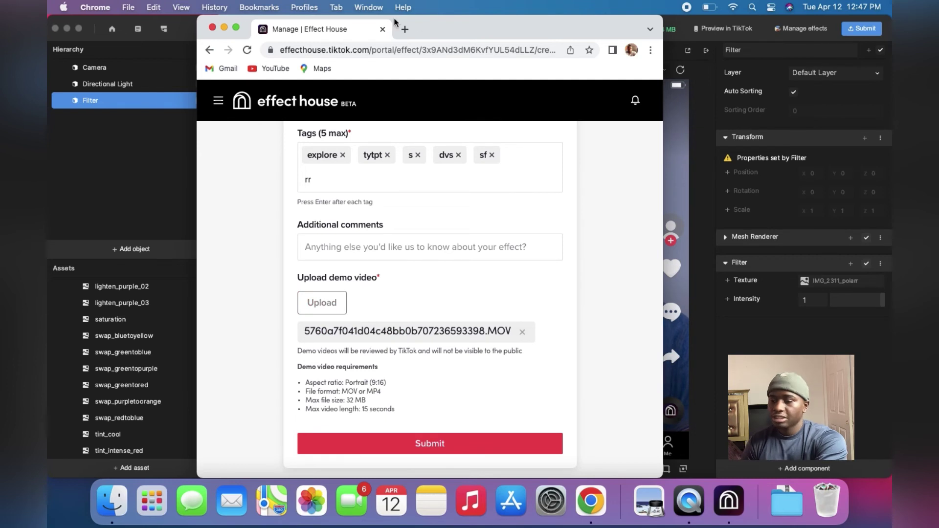
Close the submission page without submitting, along with the upload dialog and the Effect House project window.
{"action": "left_click", "coordinate": [383, 30]}
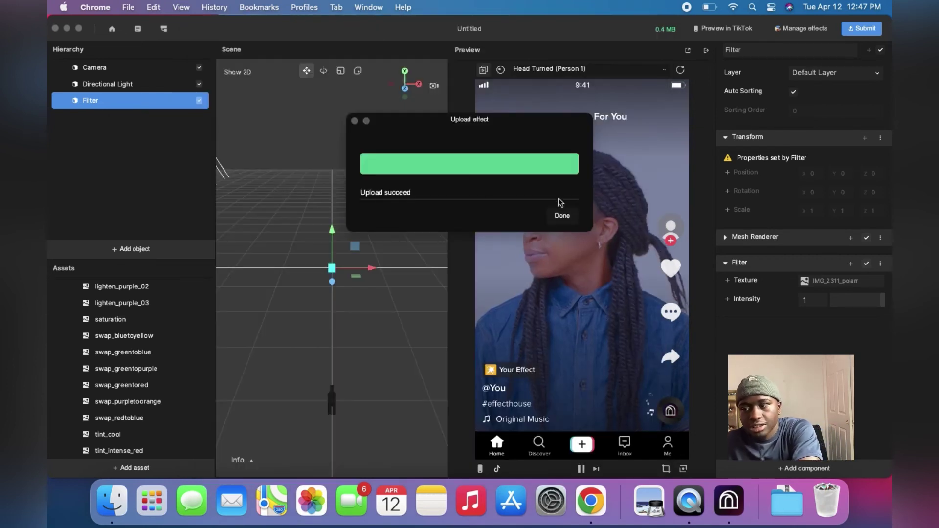
{"action": "left_click", "coordinate": [558, 219]}
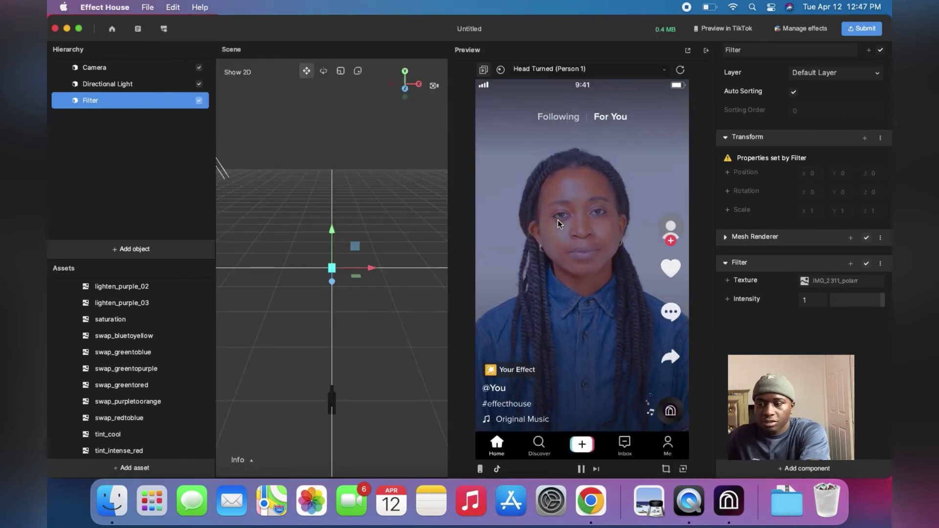
{"action": "left_click", "coordinate": [55, 29]}
{"action": "left_click", "coordinate": [523, 206]}
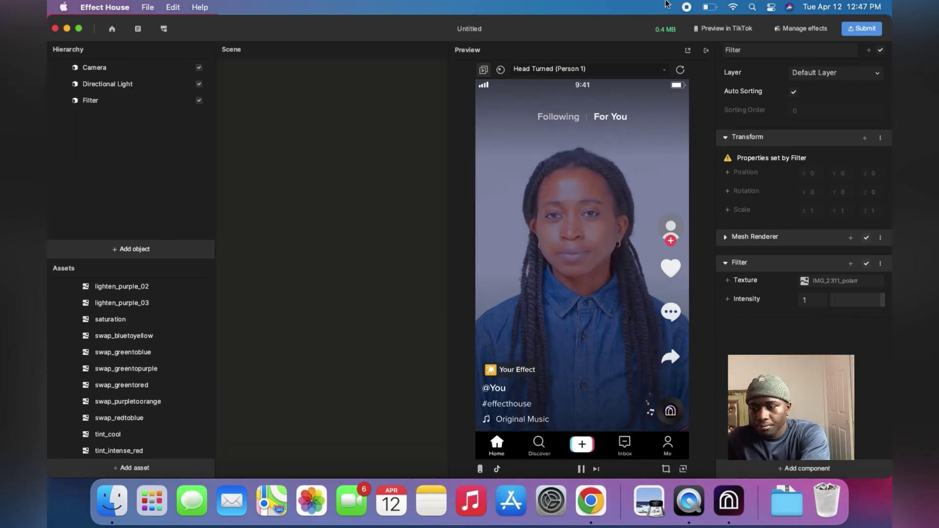